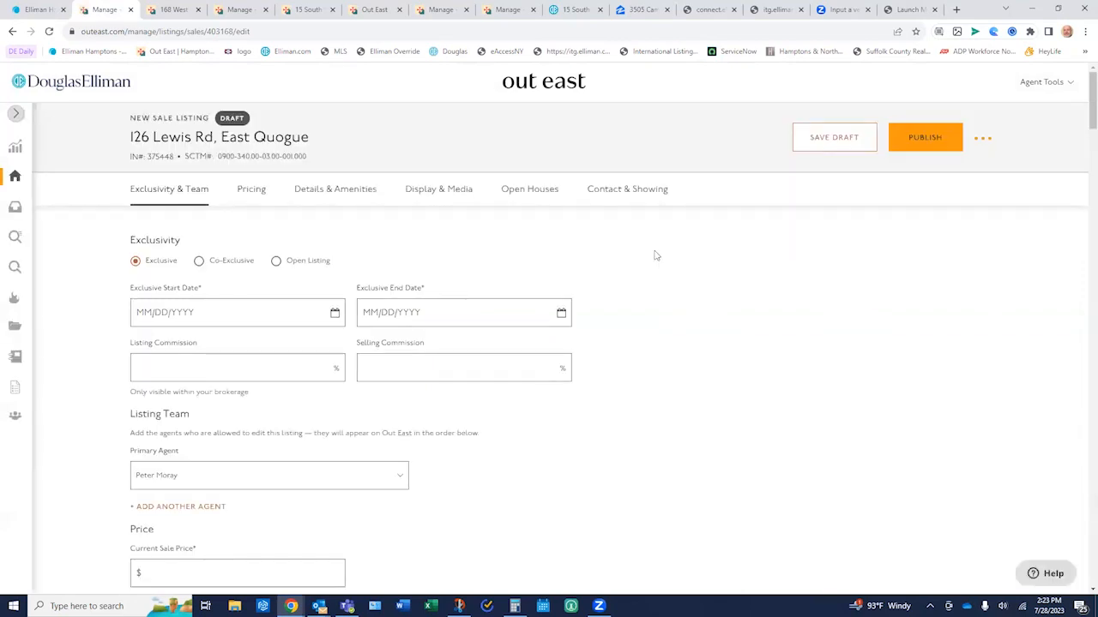
Set the exclusive start date of the draft sale listing to 07/28/2023.
{"action": "scroll", "coordinate": [654, 257], "scroll_direction": "down", "scroll_amount": 6}
{"action": "scroll", "coordinate": [658, 276], "scroll_direction": "down", "scroll_amount": 12}
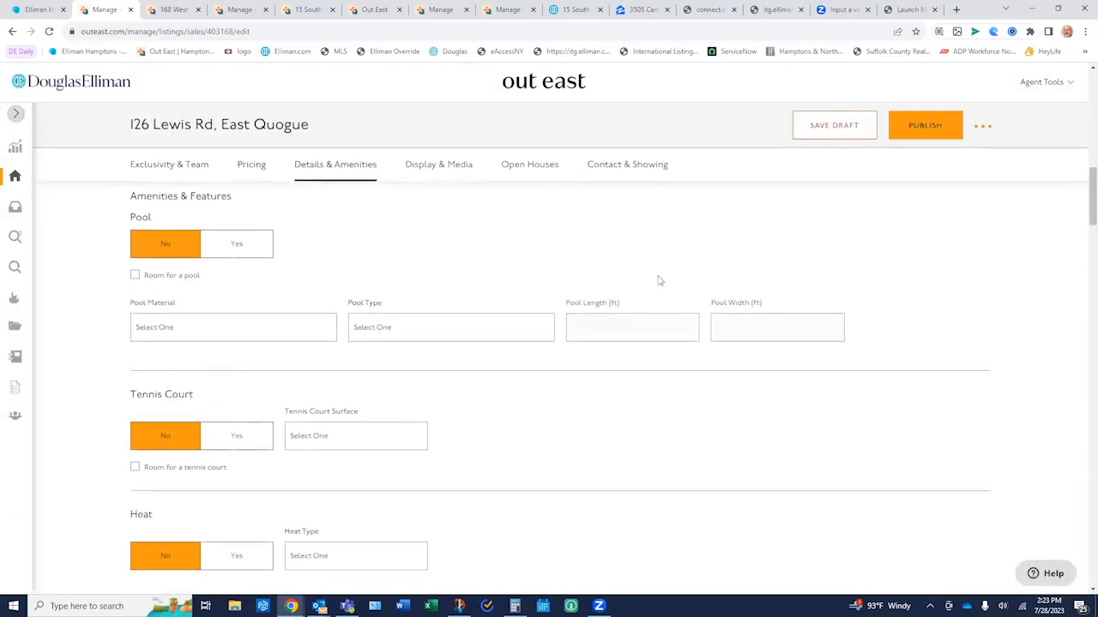
{"action": "scroll", "coordinate": [658, 279], "scroll_direction": "up", "scroll_amount": 5}
{"action": "scroll", "coordinate": [656, 281], "scroll_direction": "up", "scroll_amount": 12}
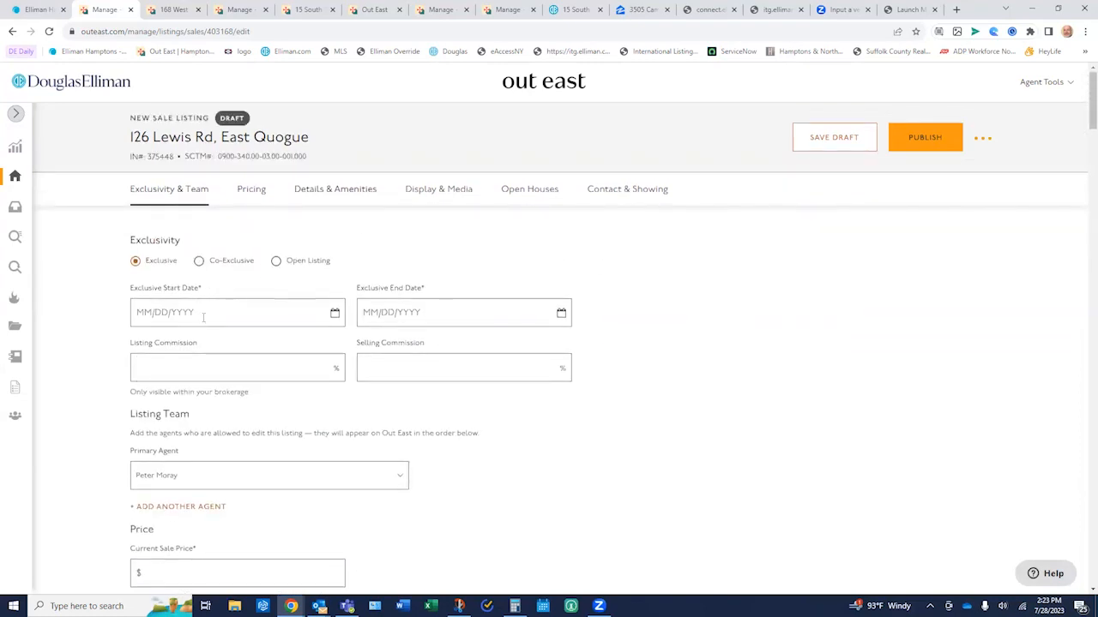
{"action": "left_click", "coordinate": [203, 314]}
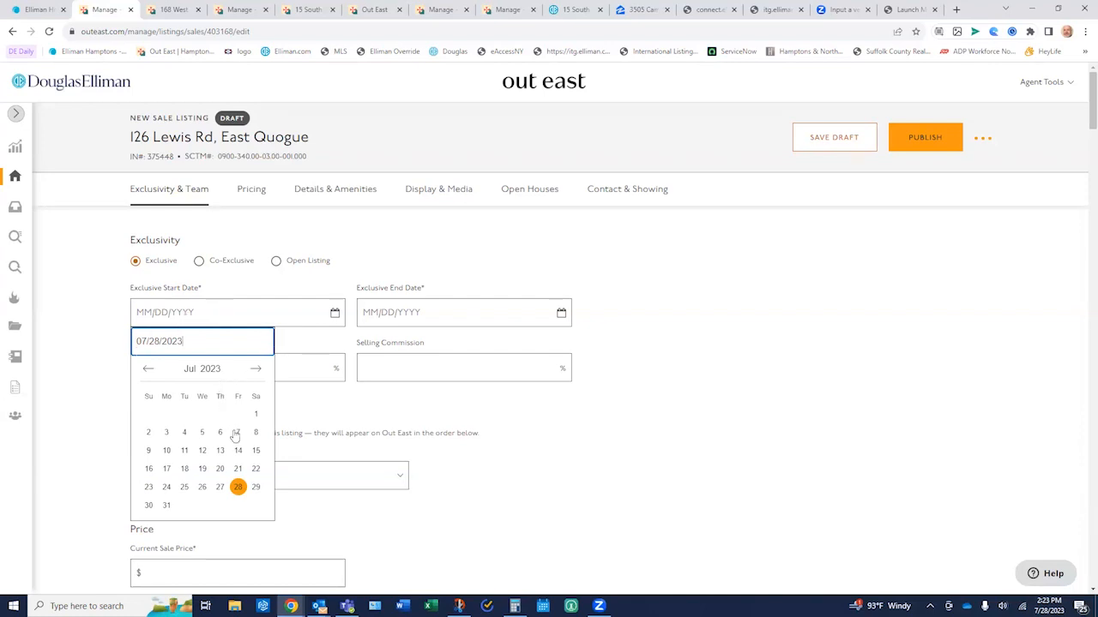
{"action": "left_click", "coordinate": [238, 487]}
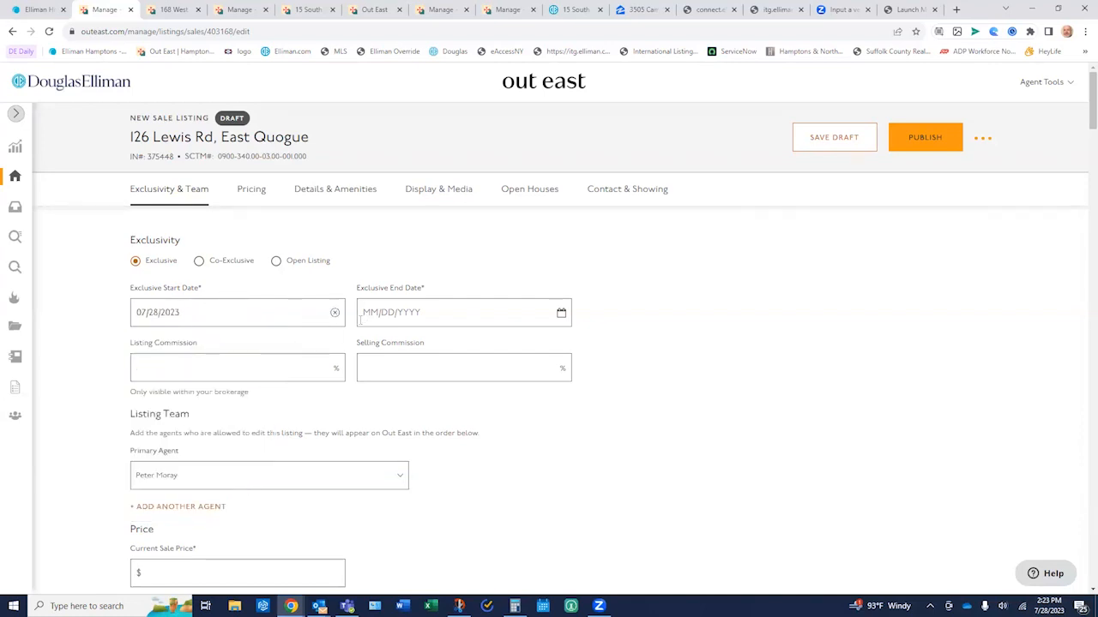
Set the listing's exclusive end date to 12/28/2023.
{"action": "left_click", "coordinate": [447, 314]}
{"action": "left_click", "coordinate": [483, 370]}
{"action": "left_click", "coordinate": [483, 369]}
{"action": "left_click", "coordinate": [483, 370]}
{"action": "left_click", "coordinate": [483, 369]}
{"action": "left_click", "coordinate": [483, 370]}
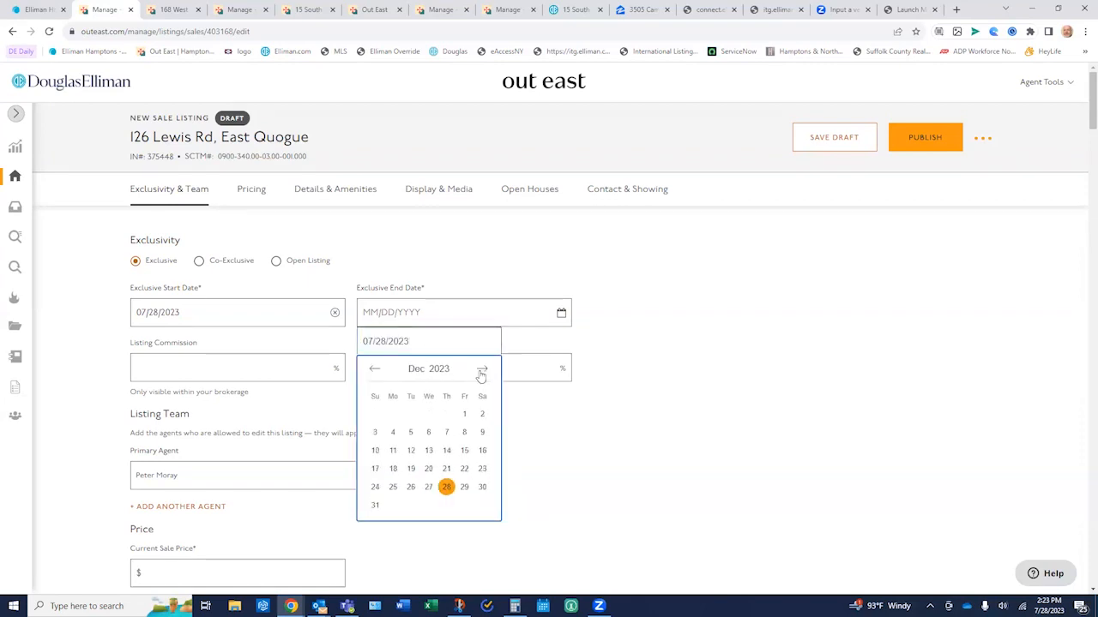
{"action": "left_click", "coordinate": [446, 487]}
Set both the listing commission and the selling commission to 6%.
{"action": "left_click", "coordinate": [224, 372]}
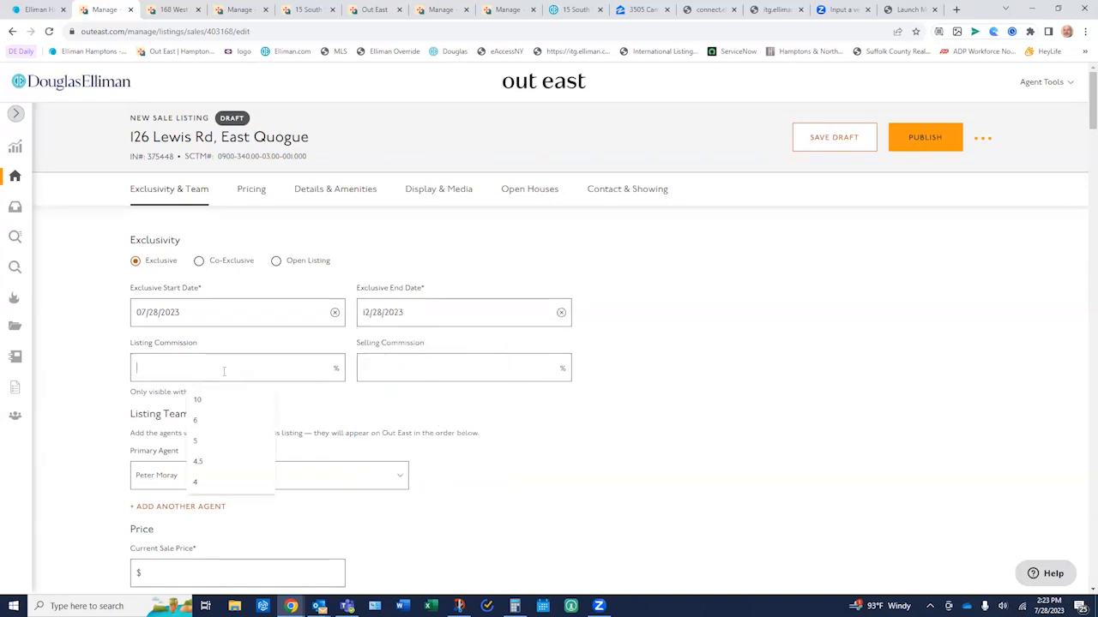
{"action": "type", "text": "6"}
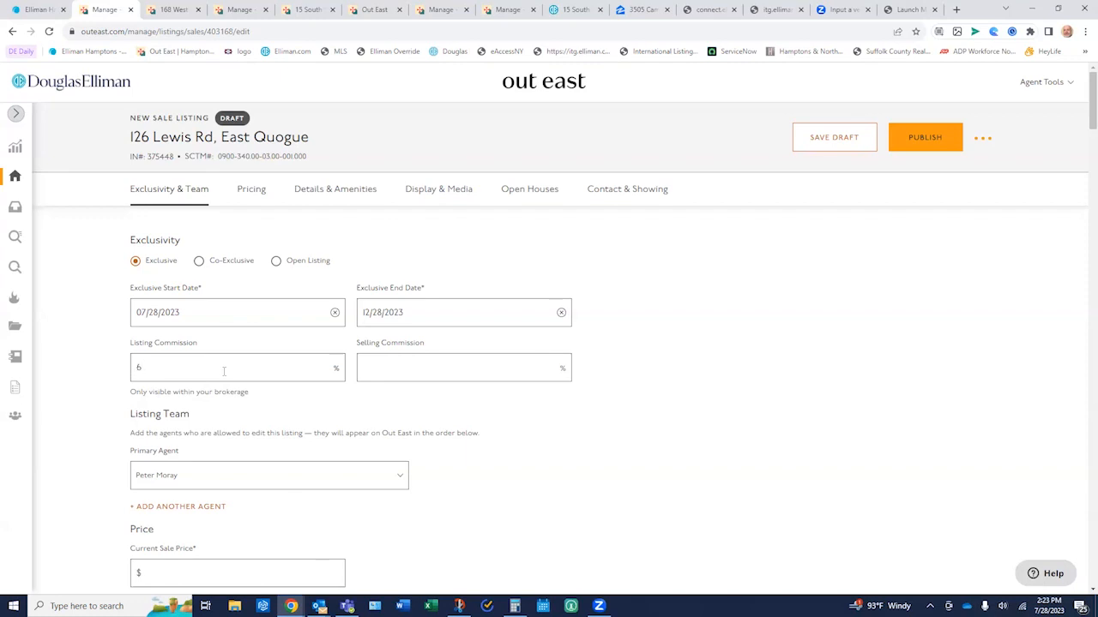
{"action": "key", "text": "Tab"}
Enter a current sale price of $1,300,000 for the listing.
{"action": "scroll", "coordinate": [441, 429], "scroll_direction": "down", "scroll_amount": 1}
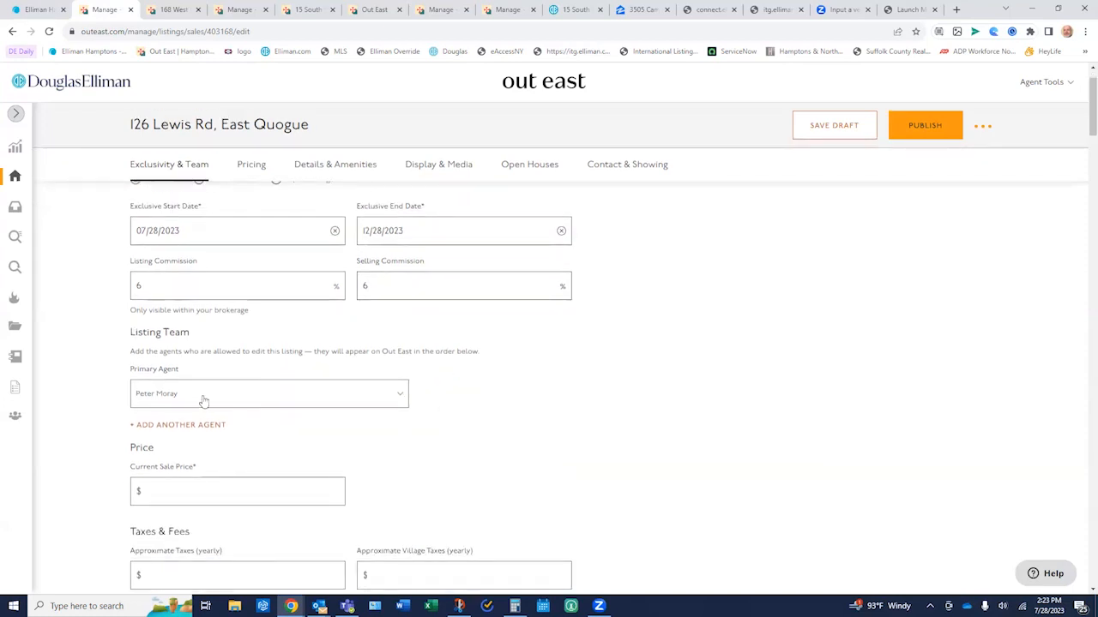
{"action": "scroll", "coordinate": [214, 404], "scroll_direction": "down", "scroll_amount": 1}
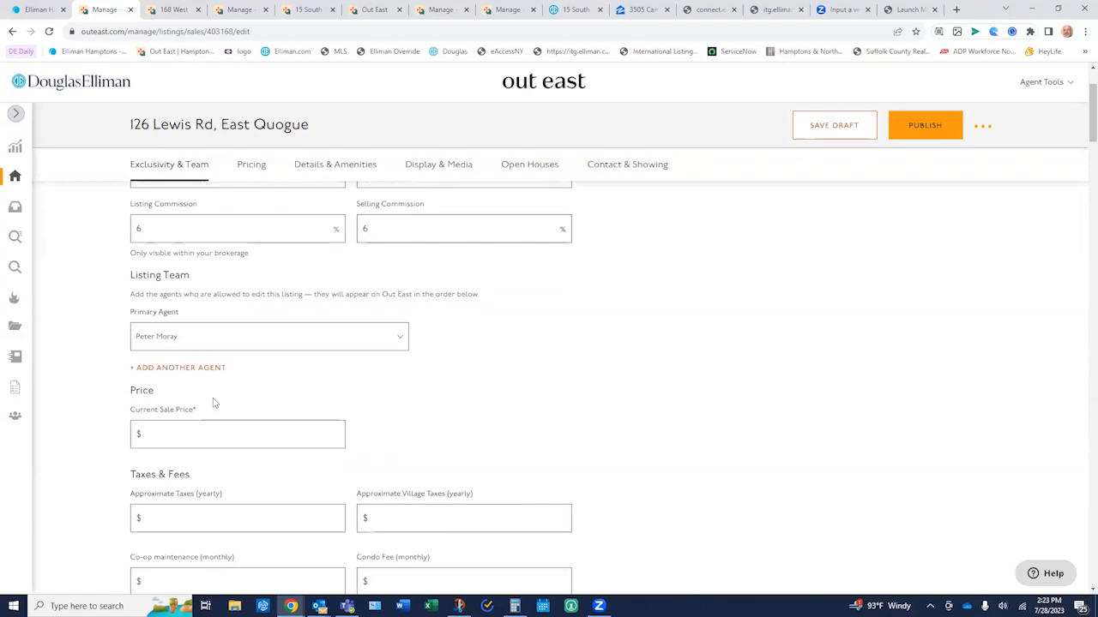
{"action": "scroll", "coordinate": [214, 403], "scroll_direction": "down", "scroll_amount": 1}
{"action": "left_click", "coordinate": [215, 377]}
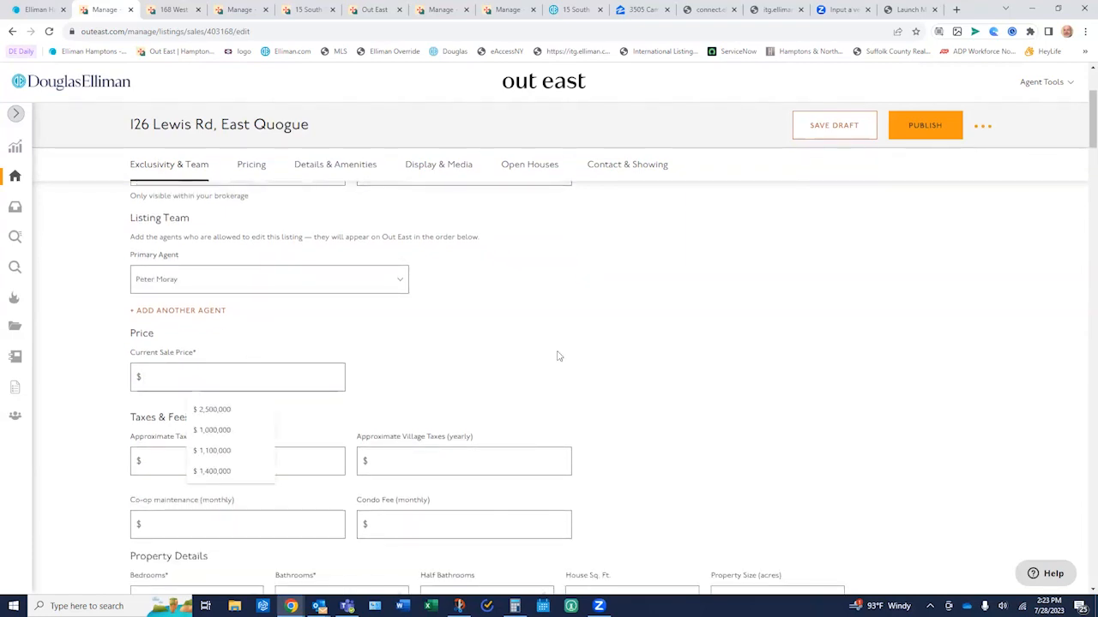
{"action": "type", "text": "1,300,000"}
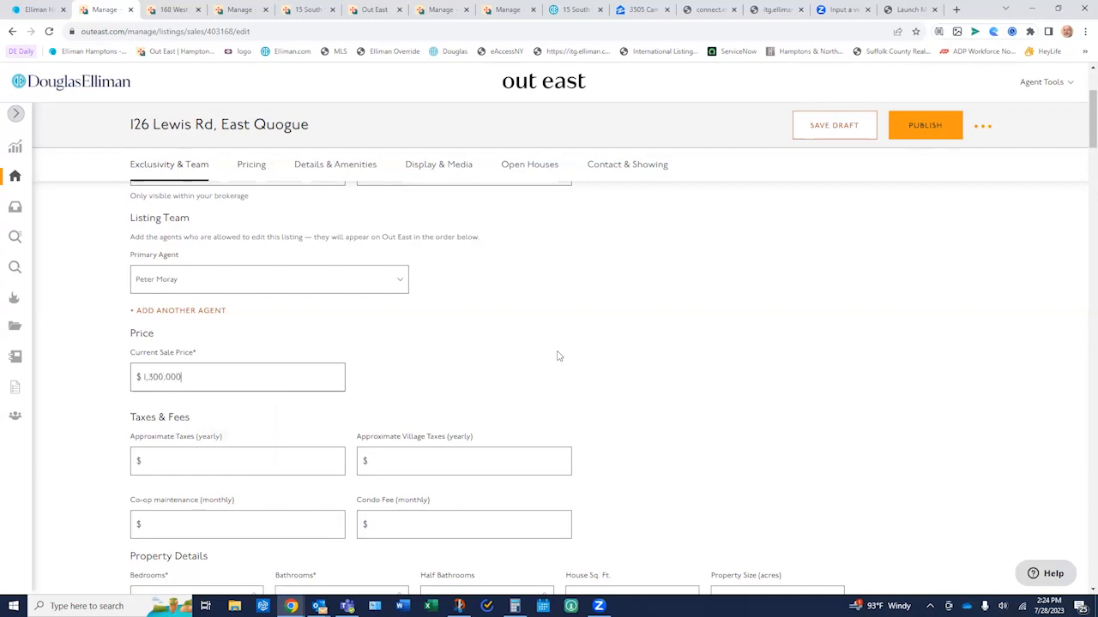
Fill in the property details with 3 bedrooms, 1 bathroom and the Single-Family property type.
{"action": "scroll", "coordinate": [558, 355], "scroll_direction": "down", "scroll_amount": 2}
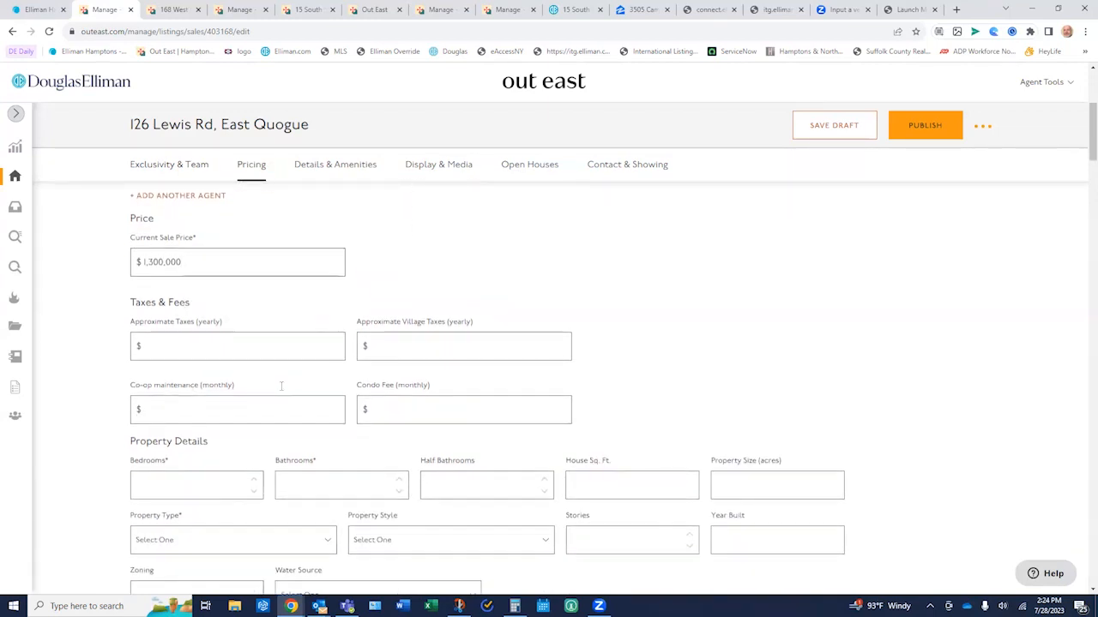
{"action": "scroll", "coordinate": [283, 390], "scroll_direction": "down", "scroll_amount": 2}
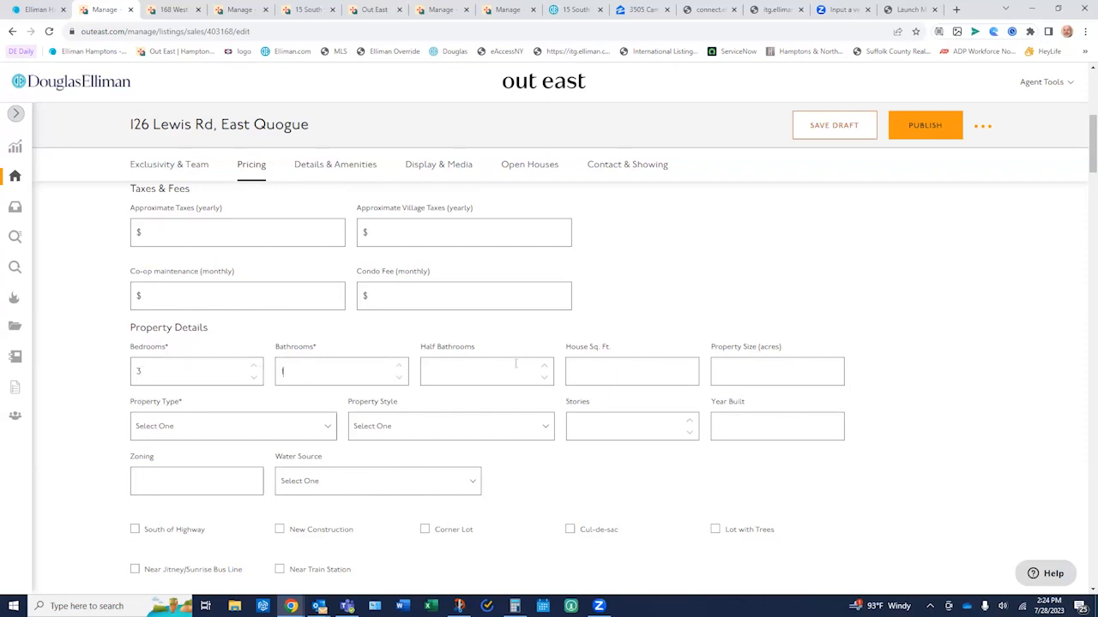
{"action": "left_click", "coordinate": [211, 426]}
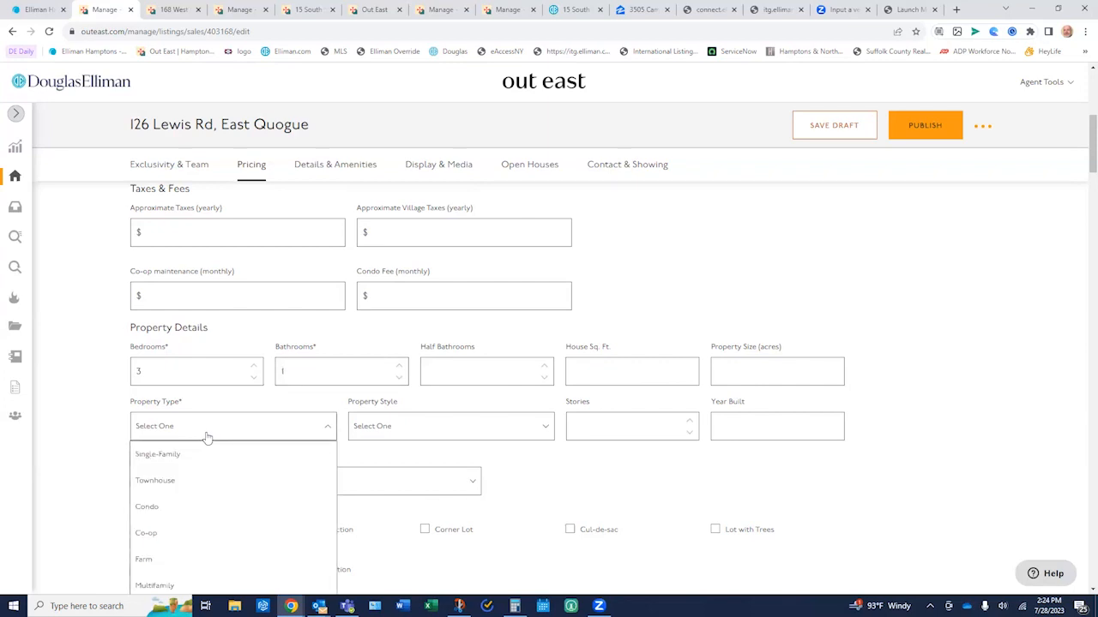
{"action": "left_click", "coordinate": [174, 455]}
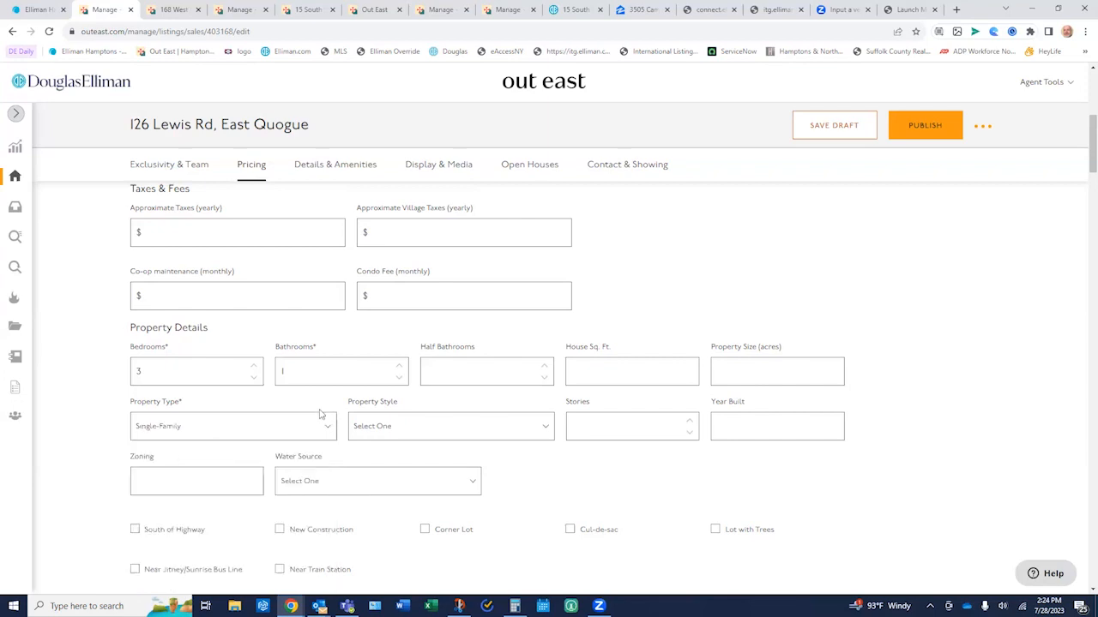
Set the property's water source to Town.
{"action": "scroll", "coordinate": [241, 448], "scroll_direction": "down", "scroll_amount": 1}
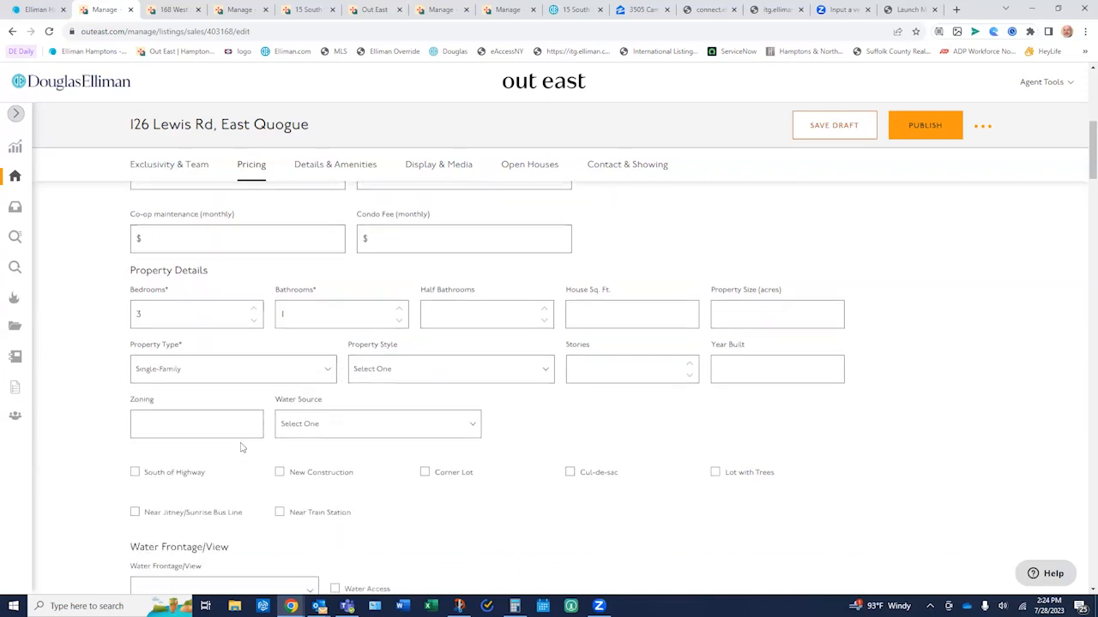
{"action": "scroll", "coordinate": [236, 411], "scroll_direction": "down", "scroll_amount": 1}
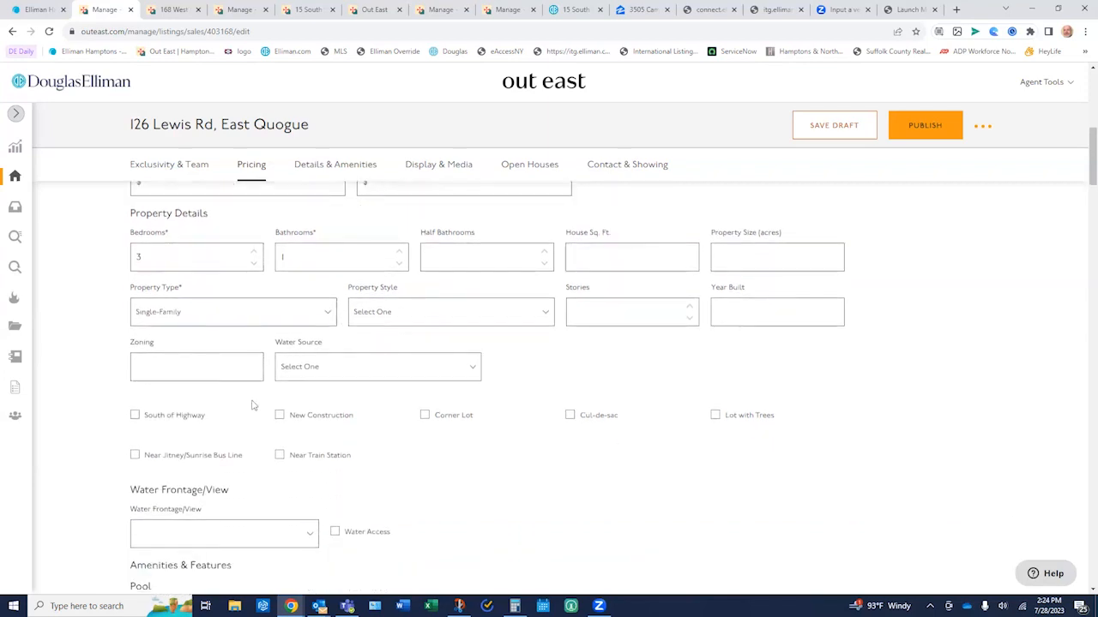
{"action": "left_click", "coordinate": [327, 375]}
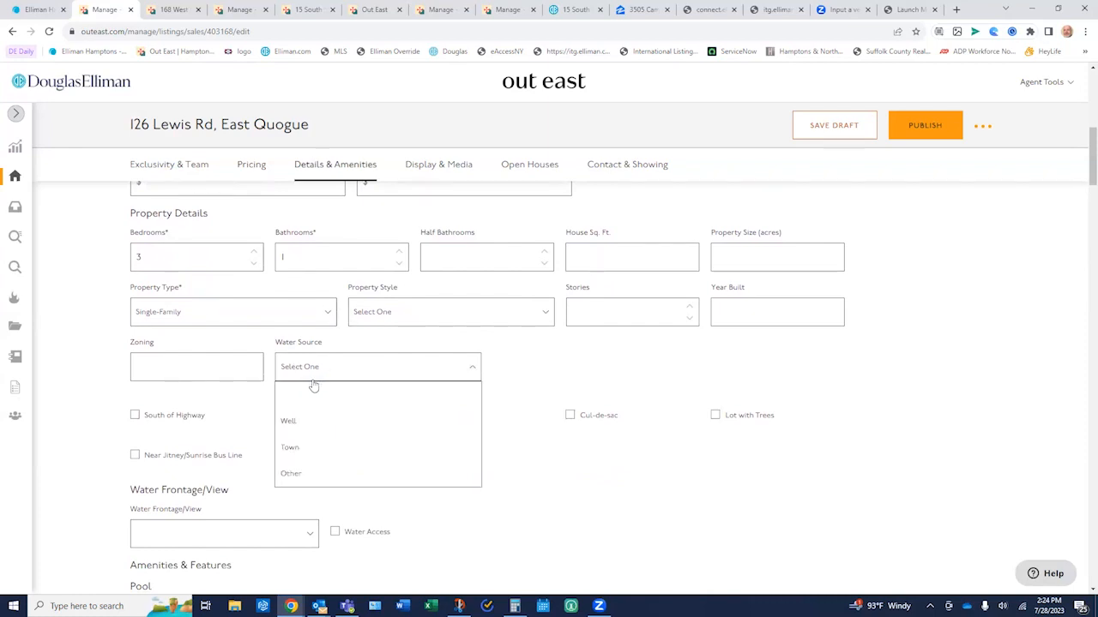
{"action": "left_click", "coordinate": [290, 448]}
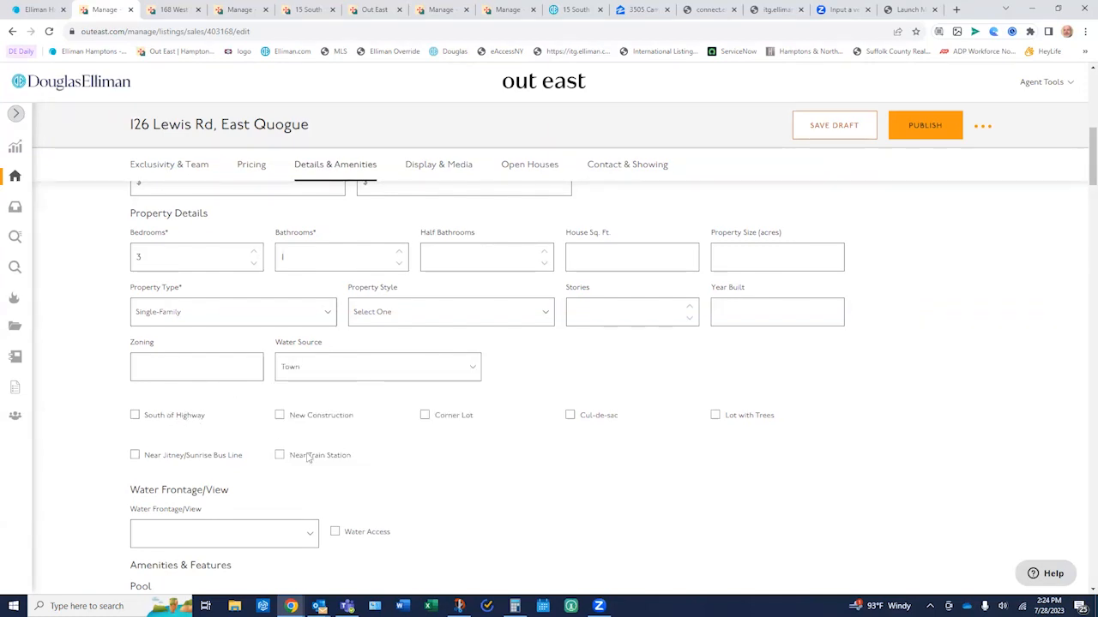
Mark the property as having a pool under the amenities and features.
{"action": "scroll", "coordinate": [451, 429], "scroll_direction": "down", "scroll_amount": 2}
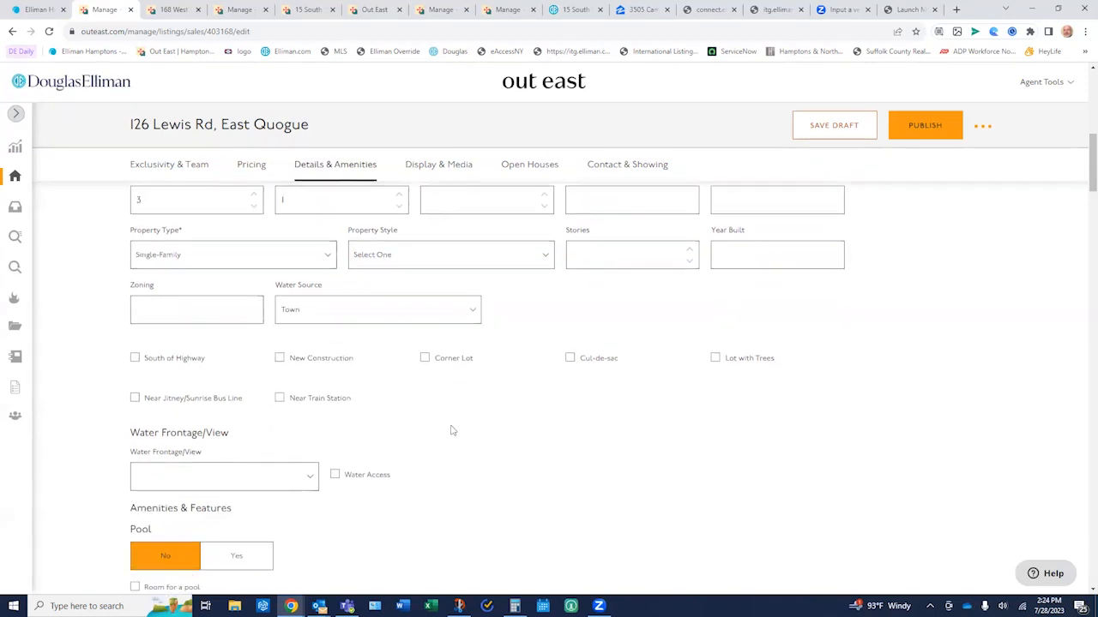
{"action": "scroll", "coordinate": [452, 429], "scroll_direction": "down", "scroll_amount": 2}
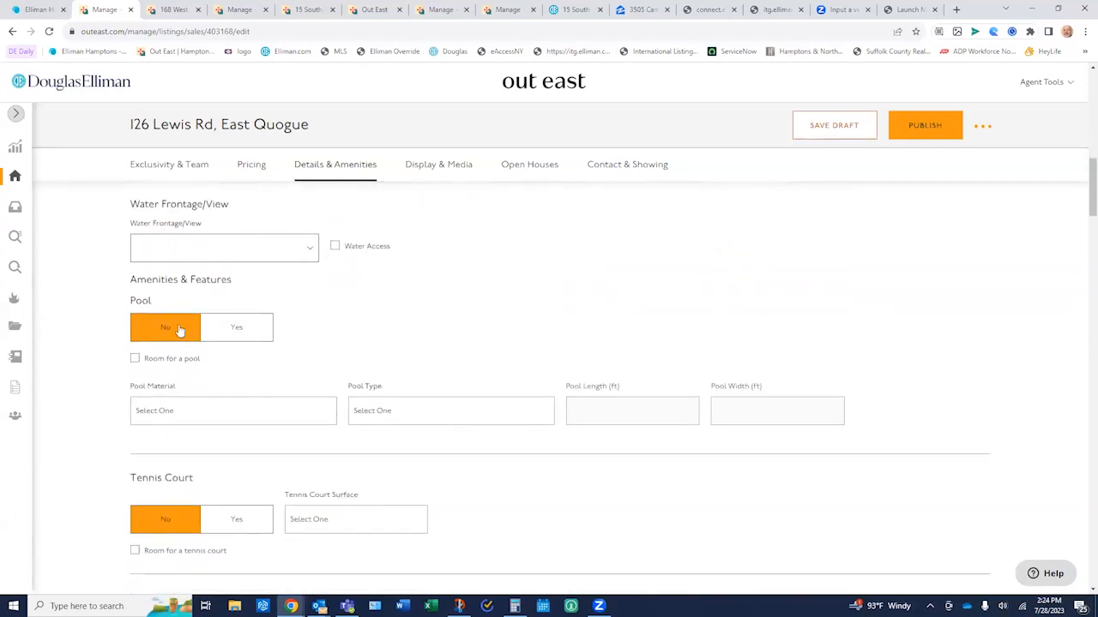
{"action": "left_click", "coordinate": [240, 329]}
Add Central Air Conditioning to the listing's house amenities.
{"action": "scroll", "coordinate": [437, 306], "scroll_direction": "down", "scroll_amount": 2}
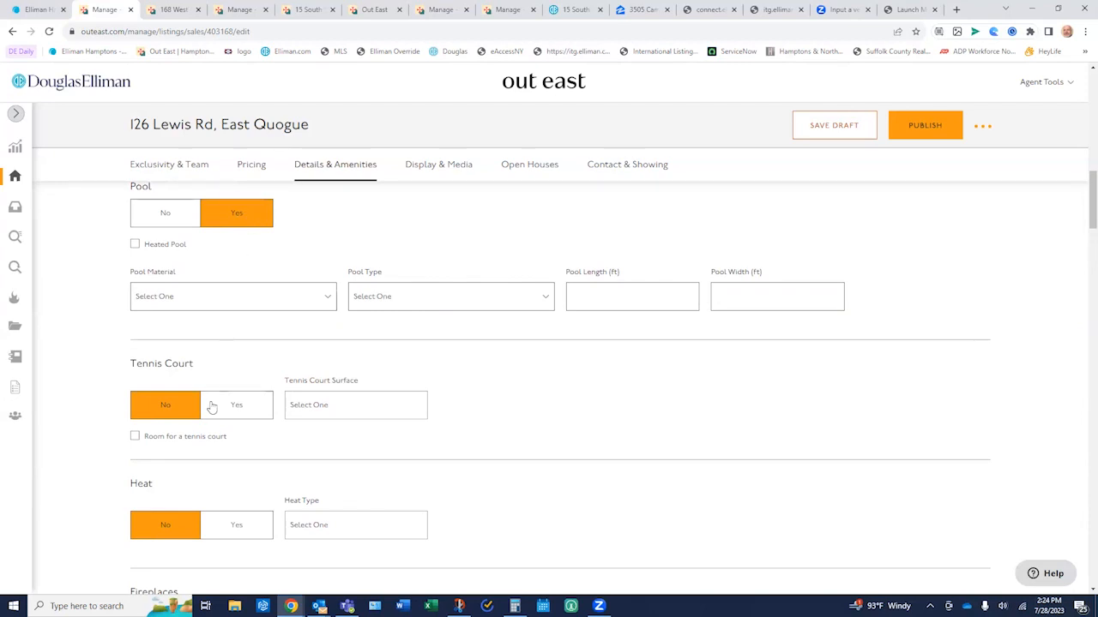
{"action": "scroll", "coordinate": [186, 400], "scroll_direction": "down", "scroll_amount": 1}
{"action": "scroll", "coordinate": [185, 400], "scroll_direction": "down", "scroll_amount": 2}
{"action": "scroll", "coordinate": [185, 400], "scroll_direction": "up", "scroll_amount": 1}
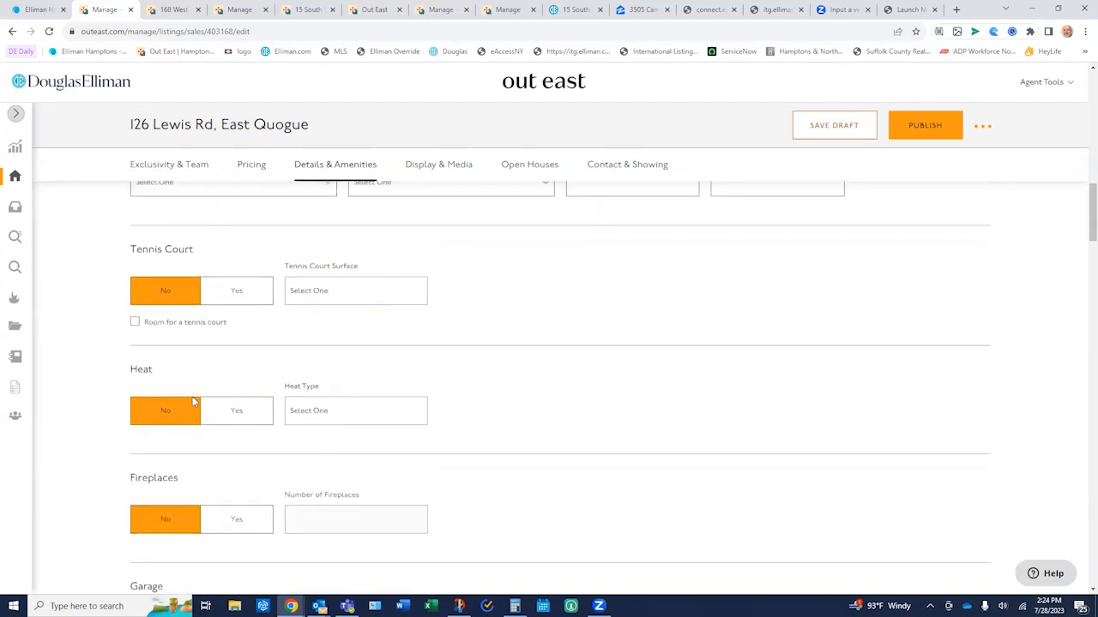
{"action": "scroll", "coordinate": [187, 399], "scroll_direction": "down", "scroll_amount": 3}
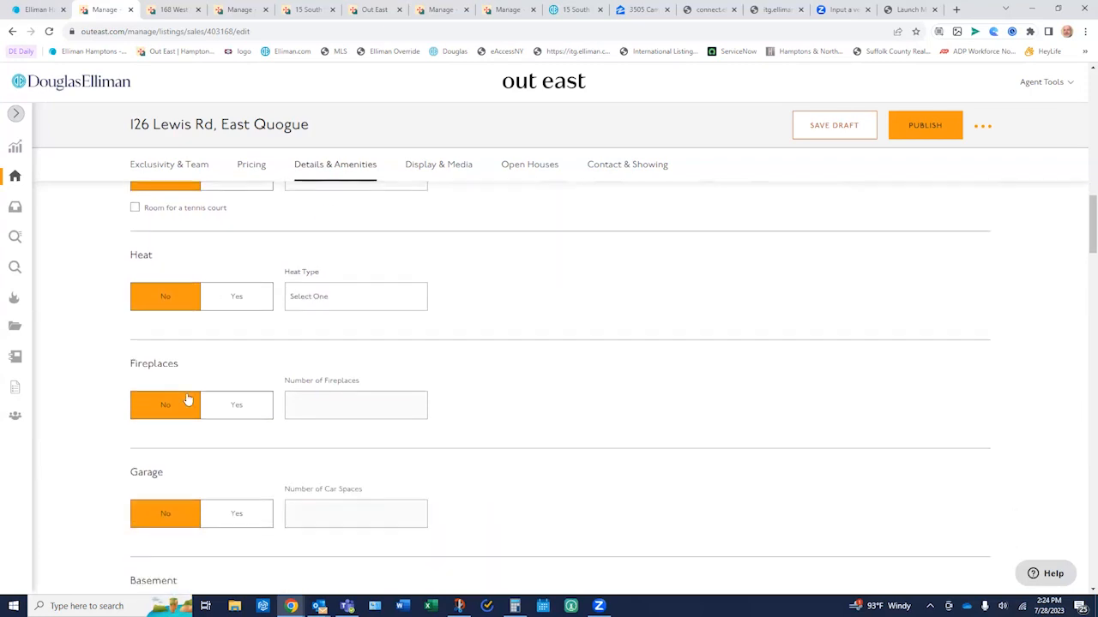
{"action": "scroll", "coordinate": [188, 398], "scroll_direction": "down", "scroll_amount": 1}
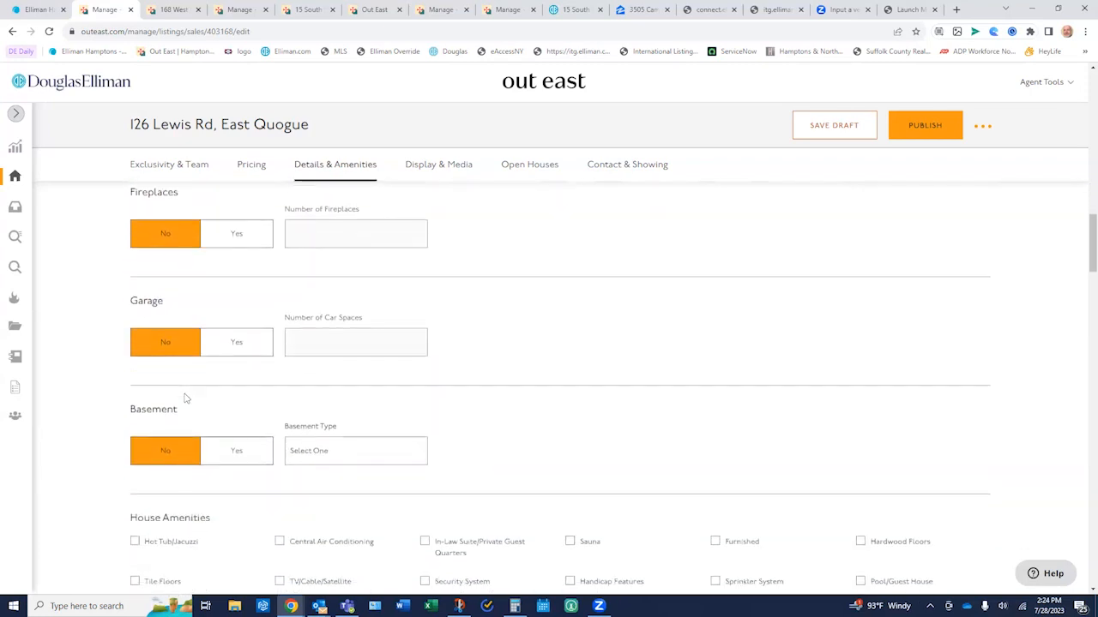
{"action": "scroll", "coordinate": [186, 398], "scroll_direction": "down", "scroll_amount": 2}
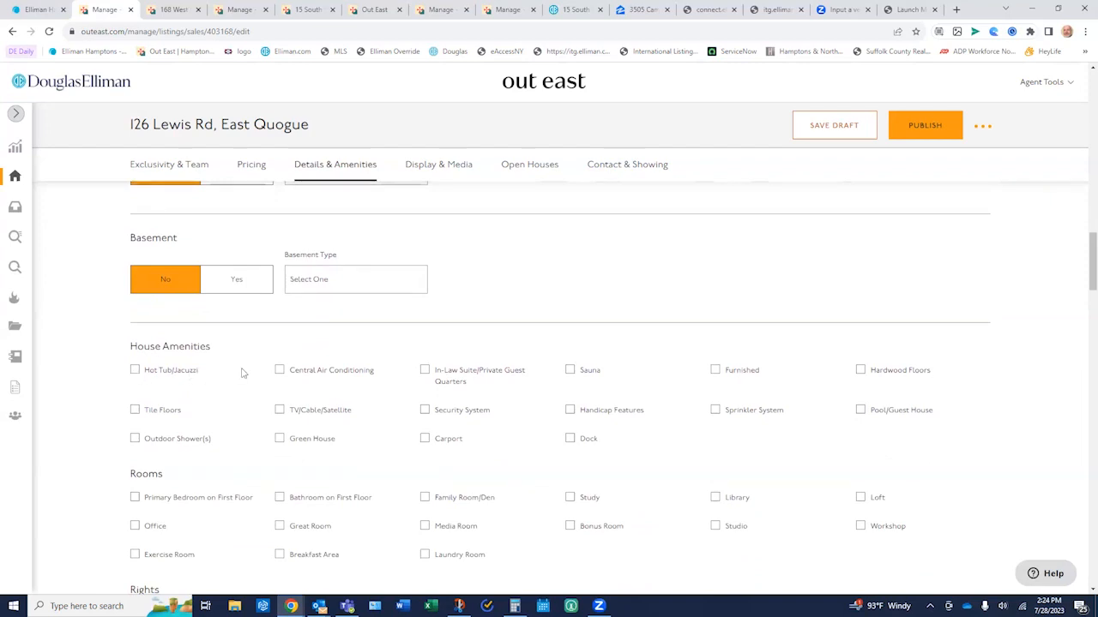
{"action": "left_click", "coordinate": [280, 370]}
Enter "east Quogue" as the listing title and "jkl;jkla;jkl;jkl;ajkl;jkl;j" as its placeholder description.
{"action": "scroll", "coordinate": [223, 398], "scroll_direction": "down", "scroll_amount": 2}
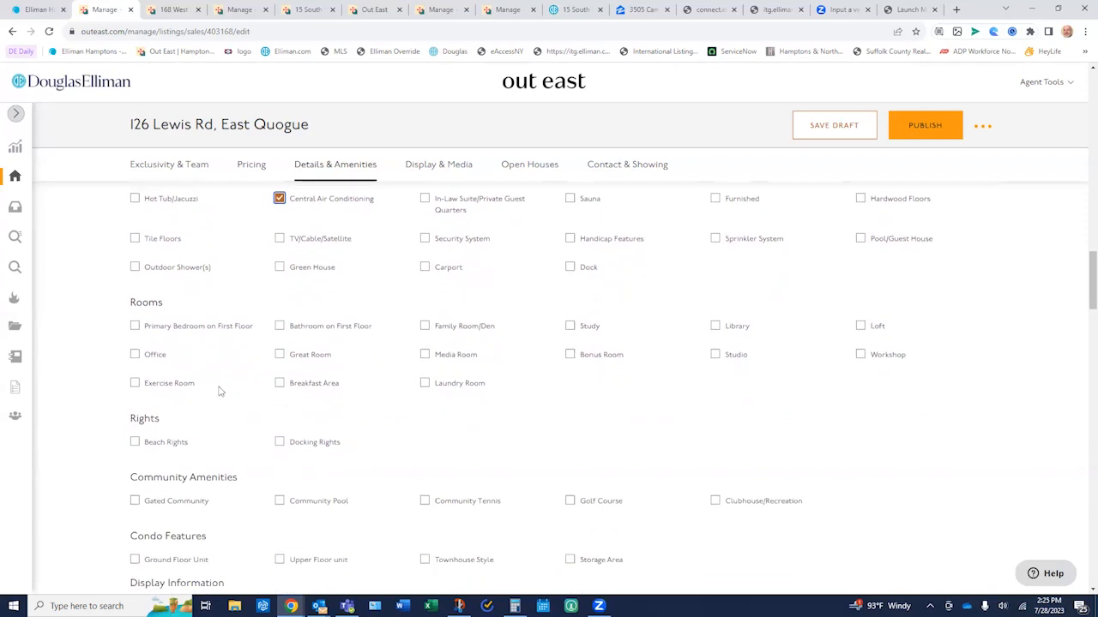
{"action": "scroll", "coordinate": [277, 402], "scroll_direction": "down", "scroll_amount": 2}
{"action": "scroll", "coordinate": [276, 403], "scroll_direction": "down", "scroll_amount": 2}
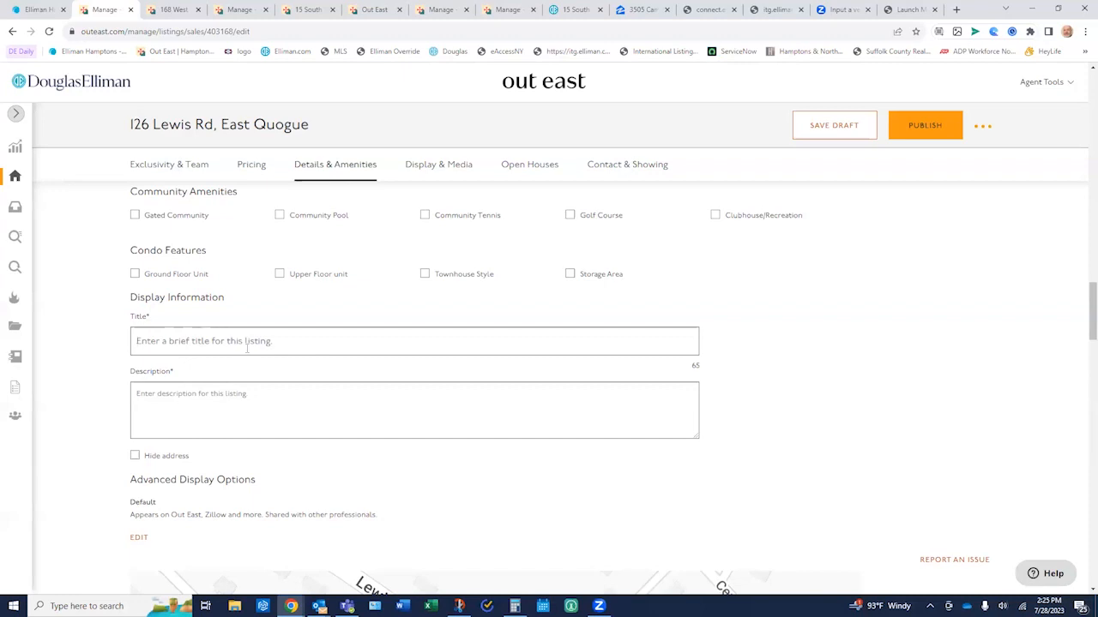
{"action": "type", "text": "east Quogue"}
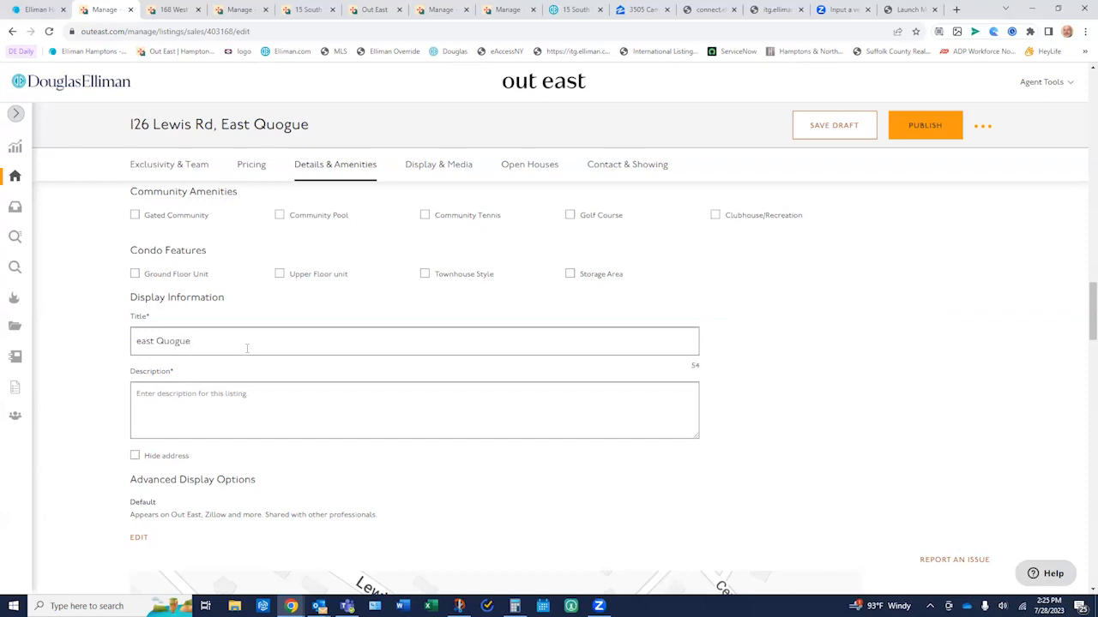
{"action": "left_click", "coordinate": [227, 410]}
{"action": "type", "text": "jkl;jkla;jkl;jkl;ajkl;jkl;j"}
Review the hide-address option, the advanced display options and the property's pin location on the map.
{"action": "scroll", "coordinate": [307, 349], "scroll_direction": "down", "scroll_amount": 5}
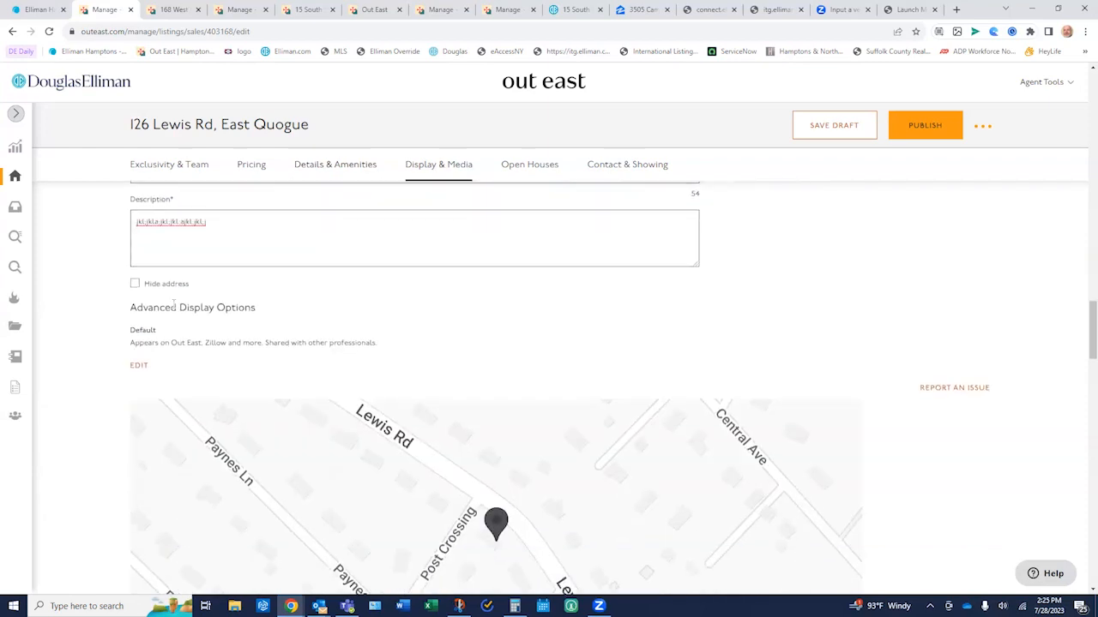
{"action": "scroll", "coordinate": [173, 303], "scroll_direction": "down", "scroll_amount": 2}
{"action": "scroll", "coordinate": [188, 308], "scroll_direction": "up", "scroll_amount": 5}
{"action": "scroll", "coordinate": [194, 313], "scroll_direction": "up", "scroll_amount": 2}
{"action": "scroll", "coordinate": [180, 361], "scroll_direction": "down", "scroll_amount": 2}
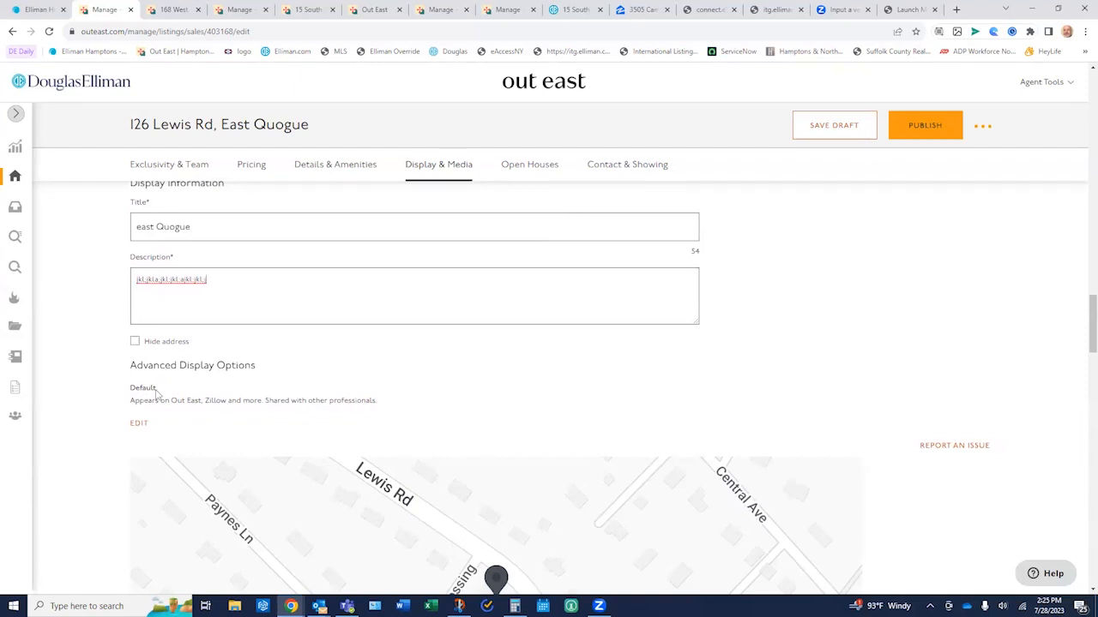
{"action": "scroll", "coordinate": [229, 382], "scroll_direction": "down", "scroll_amount": 4}
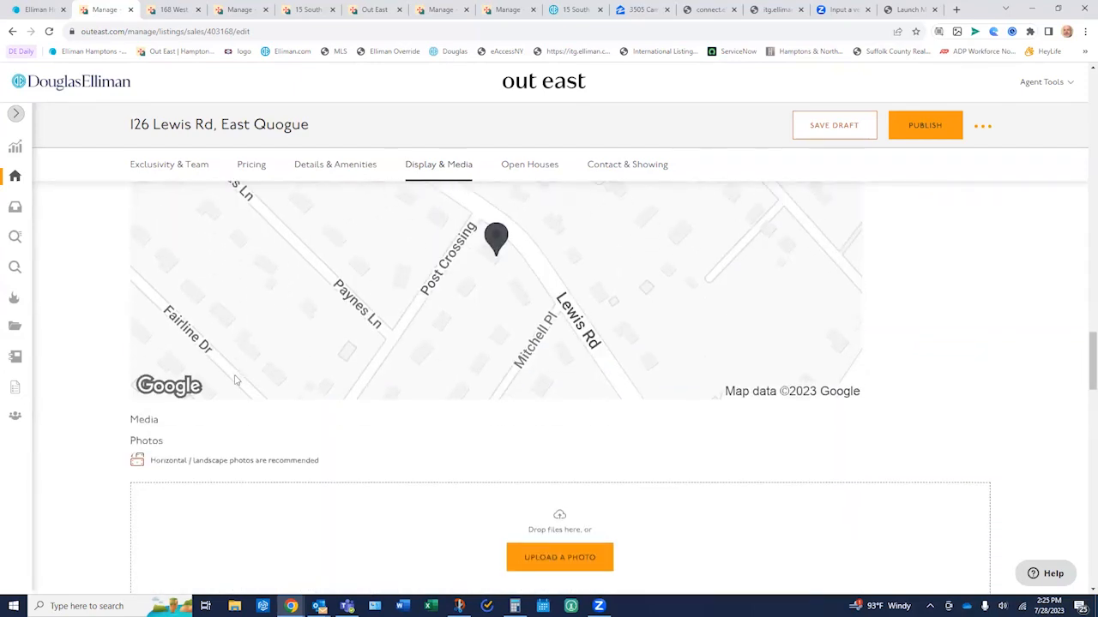
{"action": "scroll", "coordinate": [279, 321], "scroll_direction": "up", "scroll_amount": 3}
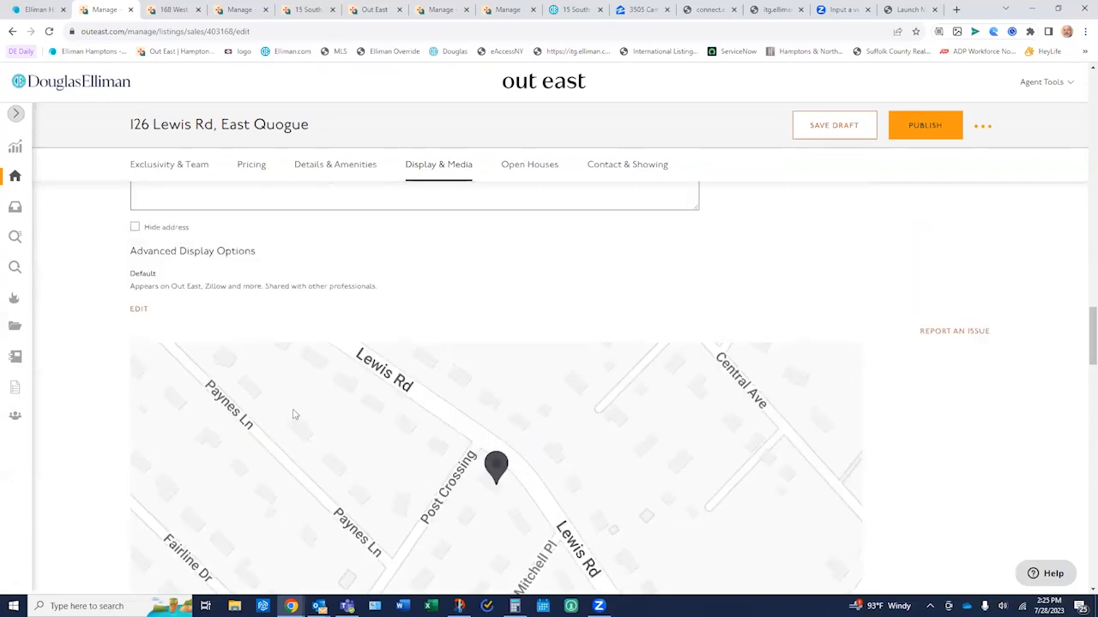
{"action": "scroll", "coordinate": [532, 403], "scroll_direction": "down", "scroll_amount": 1}
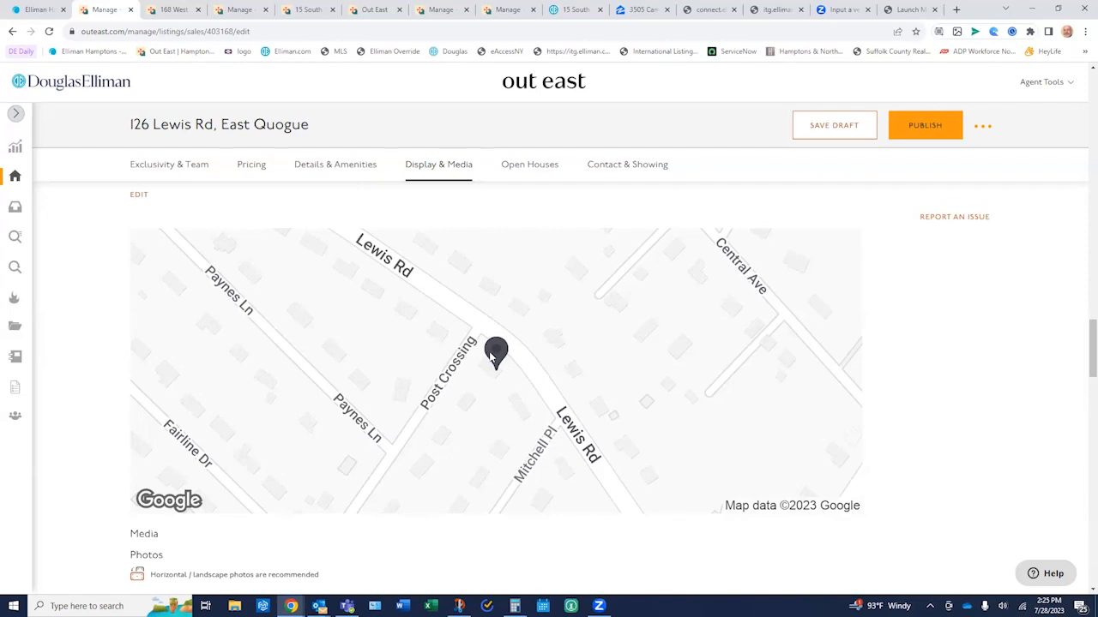
{"action": "scroll", "coordinate": [499, 355], "scroll_direction": "down", "scroll_amount": 1}
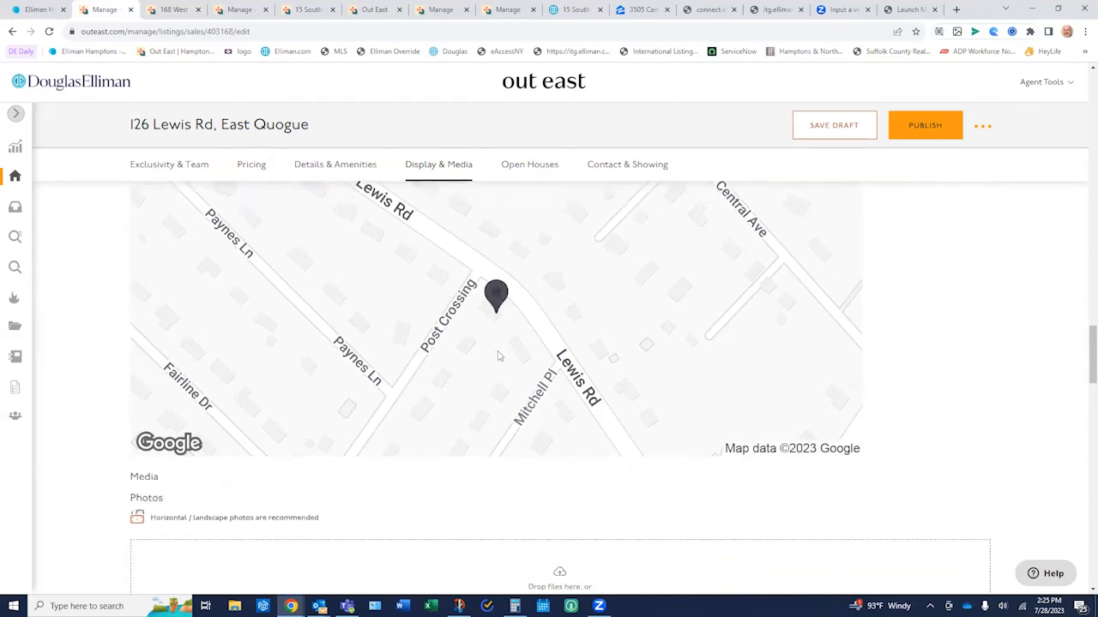
Check the photo upload option in the Media section, opening its file chooser and closing it without picking a file.
{"action": "scroll", "coordinate": [500, 355], "scroll_direction": "down", "scroll_amount": 3}
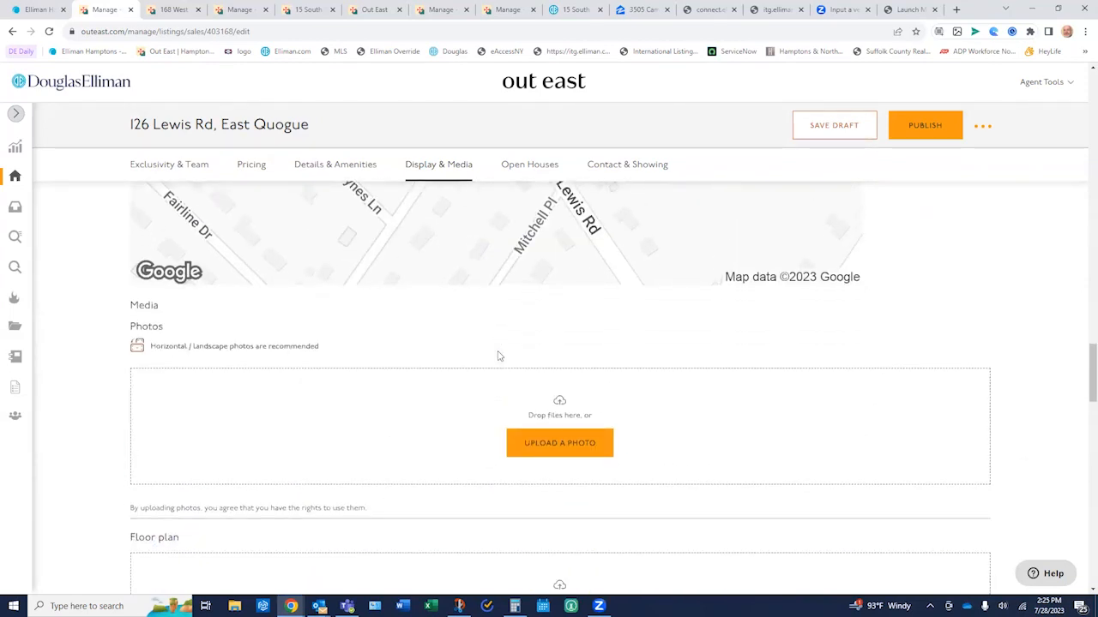
{"action": "scroll", "coordinate": [499, 355], "scroll_direction": "down", "scroll_amount": 1}
{"action": "left_click", "coordinate": [553, 388]}
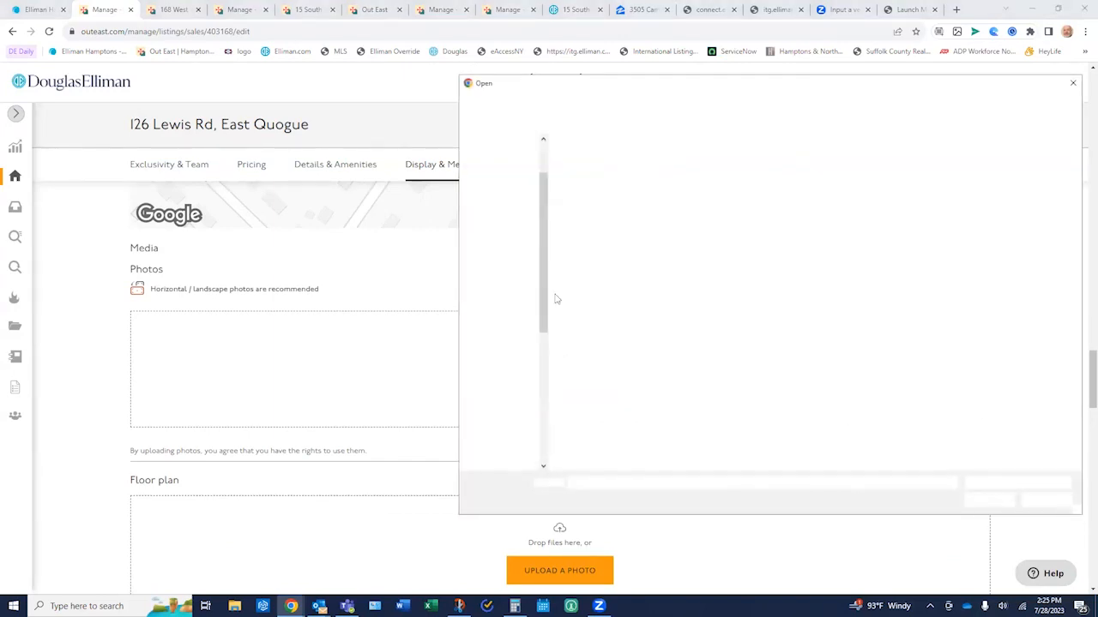
{"action": "left_click", "coordinate": [1072, 84]}
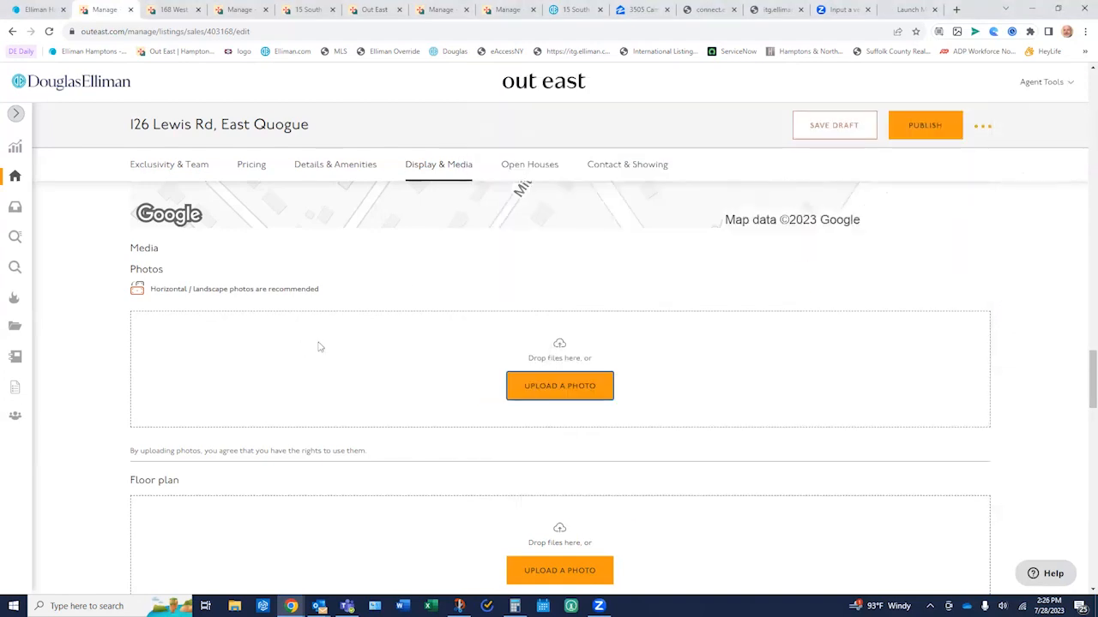
Review the Property Contact Info fields, including the required name, email and mobile phone, and the option to add another owner or contact.
{"action": "scroll", "coordinate": [331, 358], "scroll_direction": "down", "scroll_amount": 5}
{"action": "scroll", "coordinate": [334, 359], "scroll_direction": "down", "scroll_amount": 4}
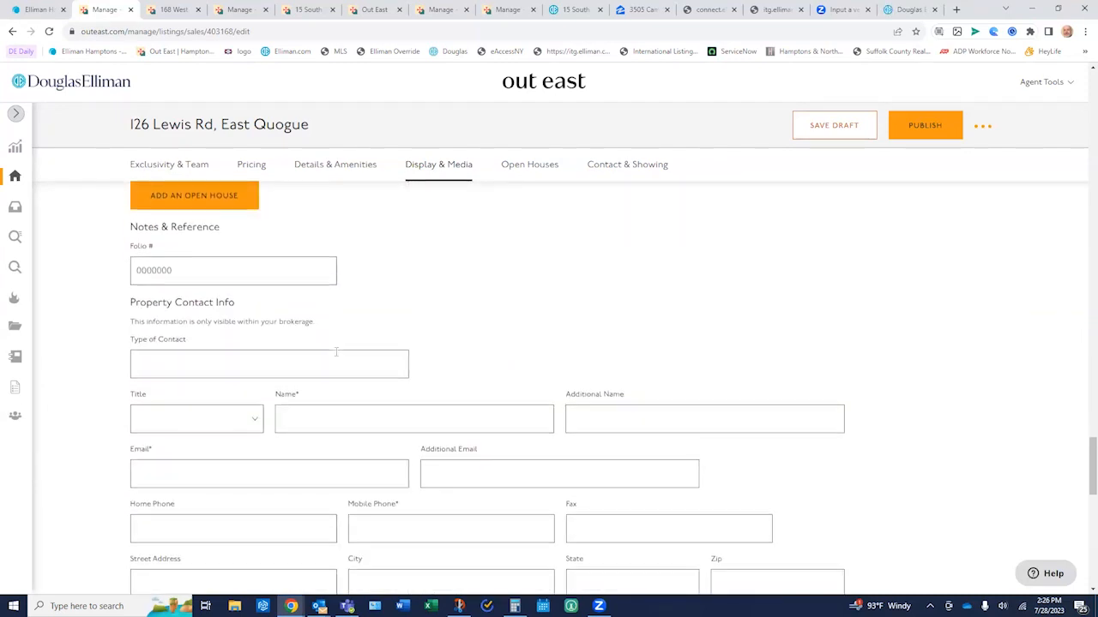
{"action": "scroll", "coordinate": [335, 351], "scroll_direction": "down", "scroll_amount": 1}
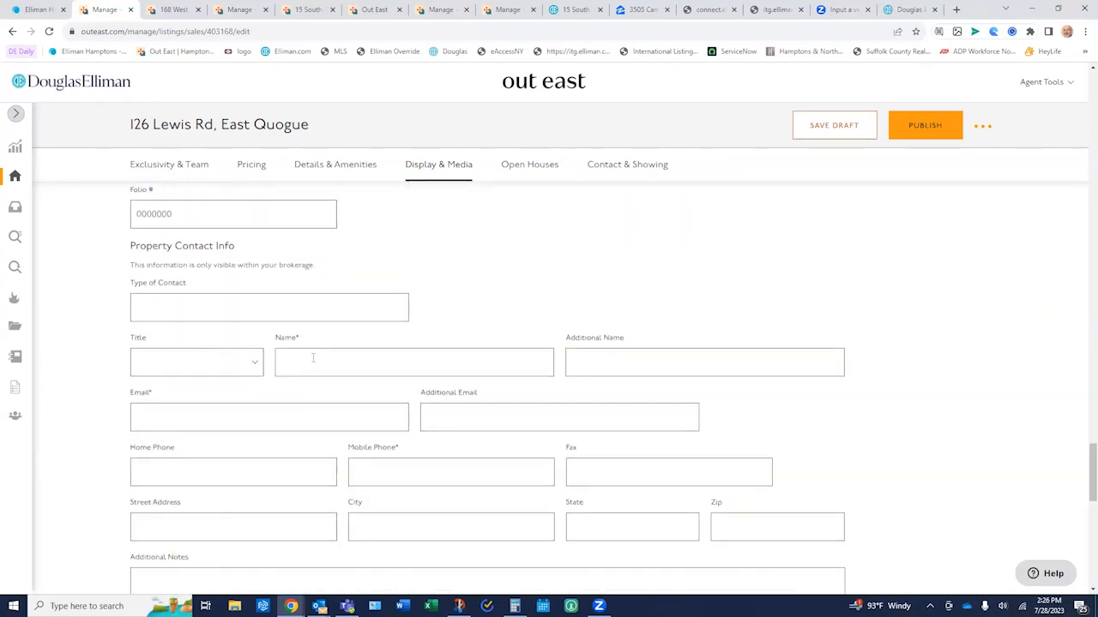
{"action": "left_click", "coordinate": [313, 358]}
{"action": "scroll", "coordinate": [311, 360], "scroll_direction": "down", "scroll_amount": 2}
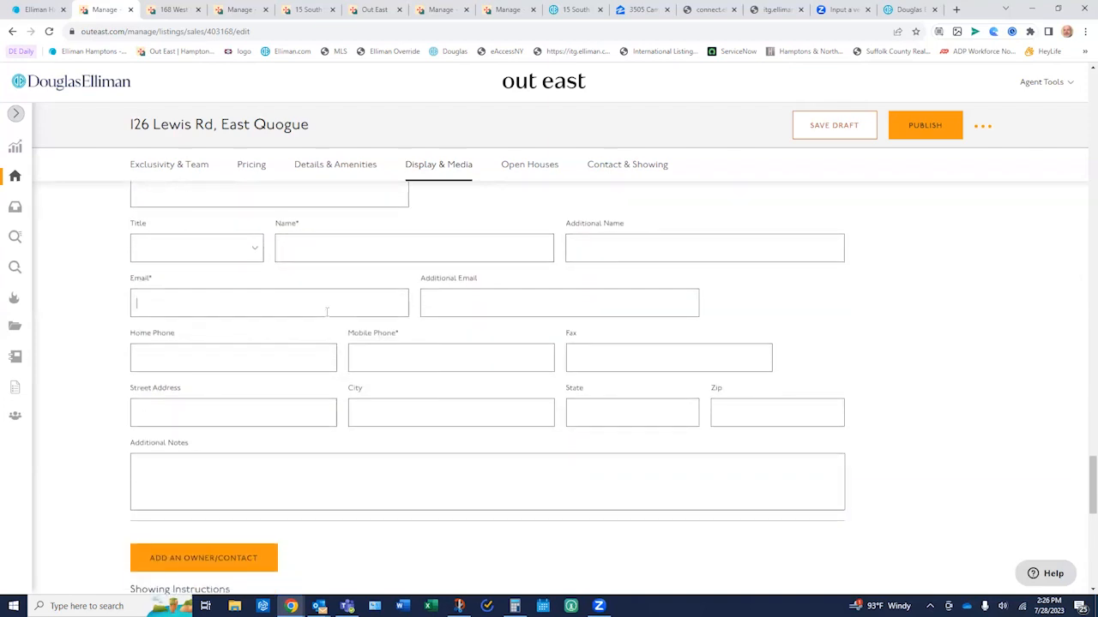
{"action": "scroll", "coordinate": [331, 317], "scroll_direction": "down", "scroll_amount": 2}
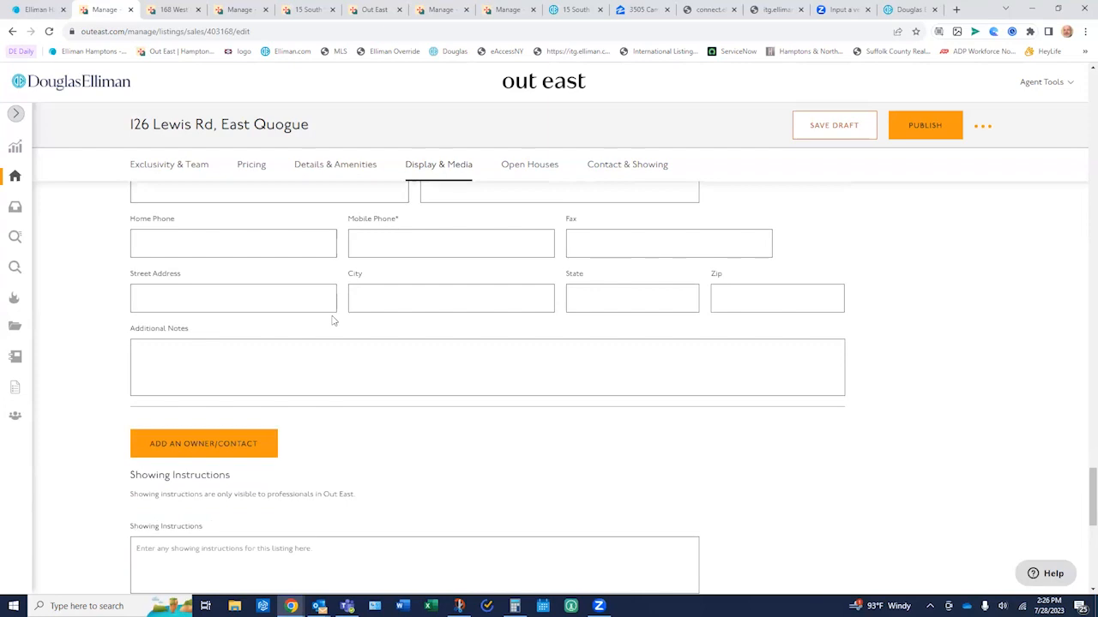
{"action": "scroll", "coordinate": [502, 300], "scroll_direction": "down", "scroll_amount": 2}
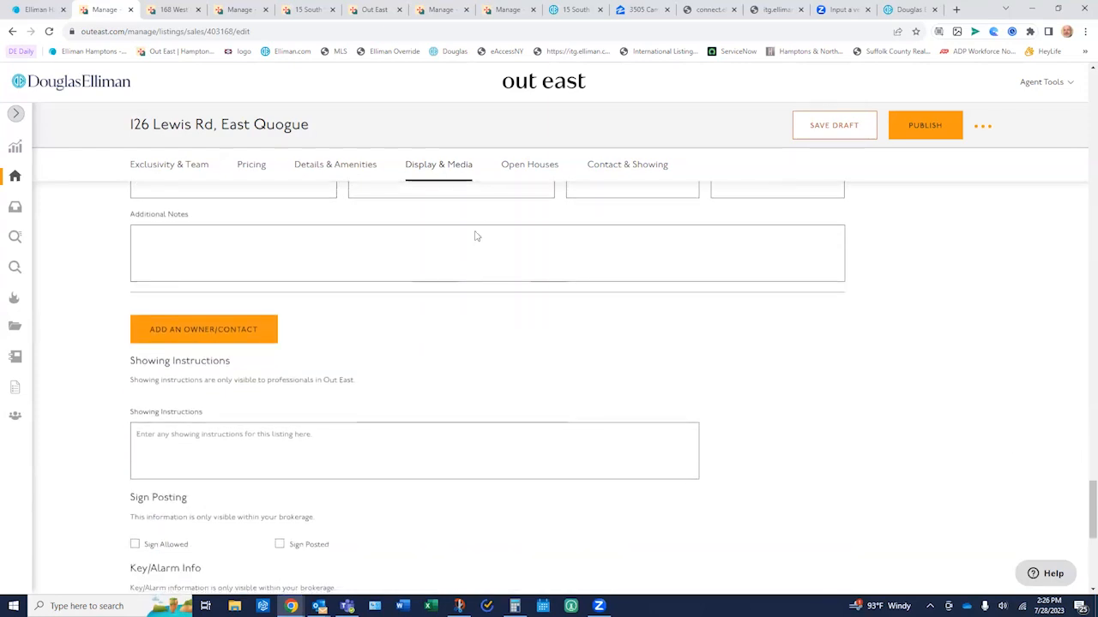
{"action": "scroll", "coordinate": [477, 230], "scroll_direction": "up", "scroll_amount": 5}
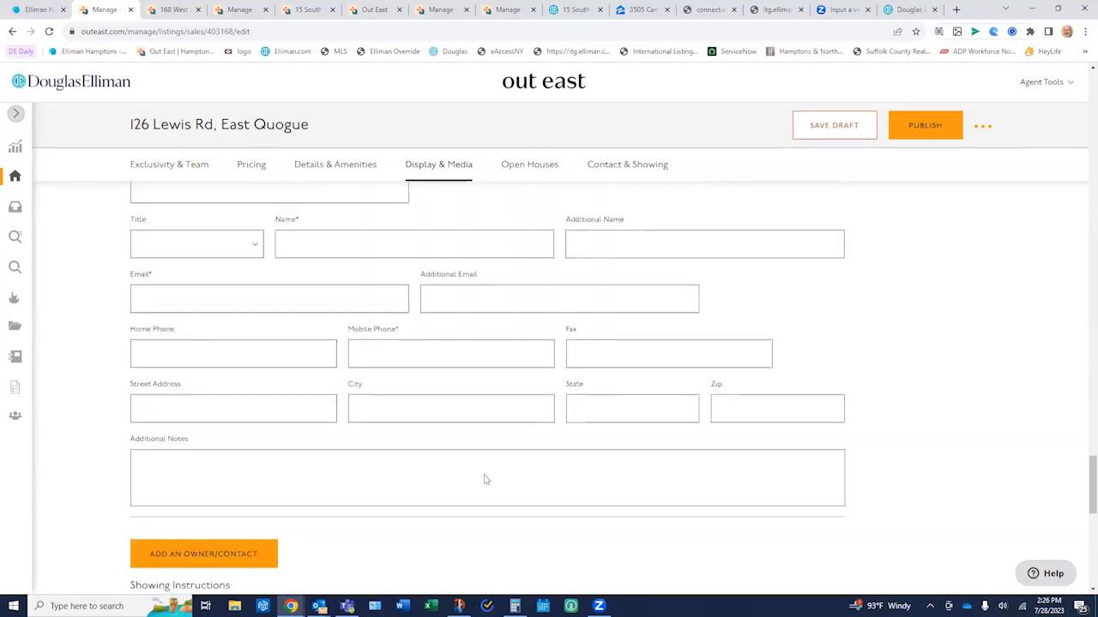
{"action": "scroll", "coordinate": [485, 481], "scroll_direction": "down", "scroll_amount": 3}
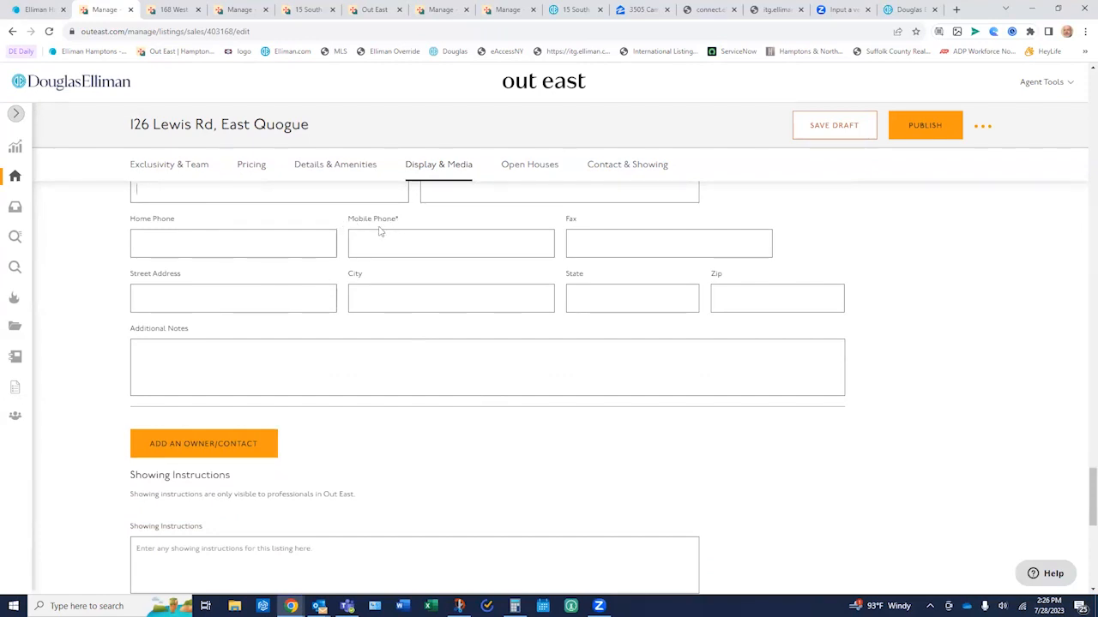
{"action": "scroll", "coordinate": [382, 232], "scroll_direction": "up", "scroll_amount": 1}
{"action": "left_click", "coordinate": [396, 255]}
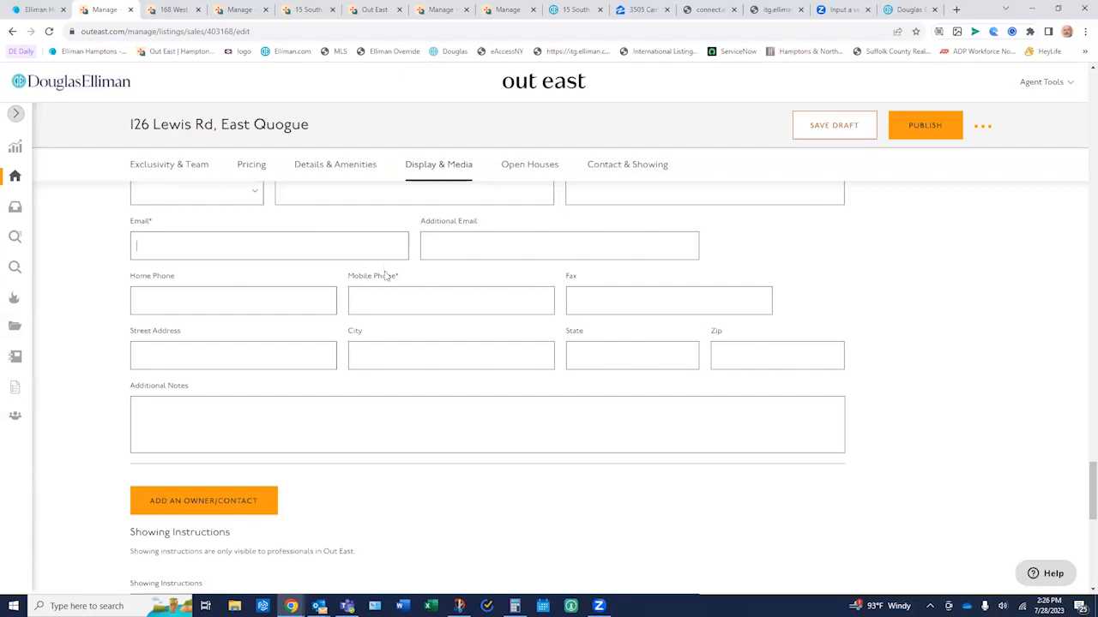
{"action": "scroll", "coordinate": [414, 286], "scroll_direction": "down", "scroll_amount": 1}
{"action": "scroll", "coordinate": [399, 274], "scroll_direction": "down", "scroll_amount": 2}
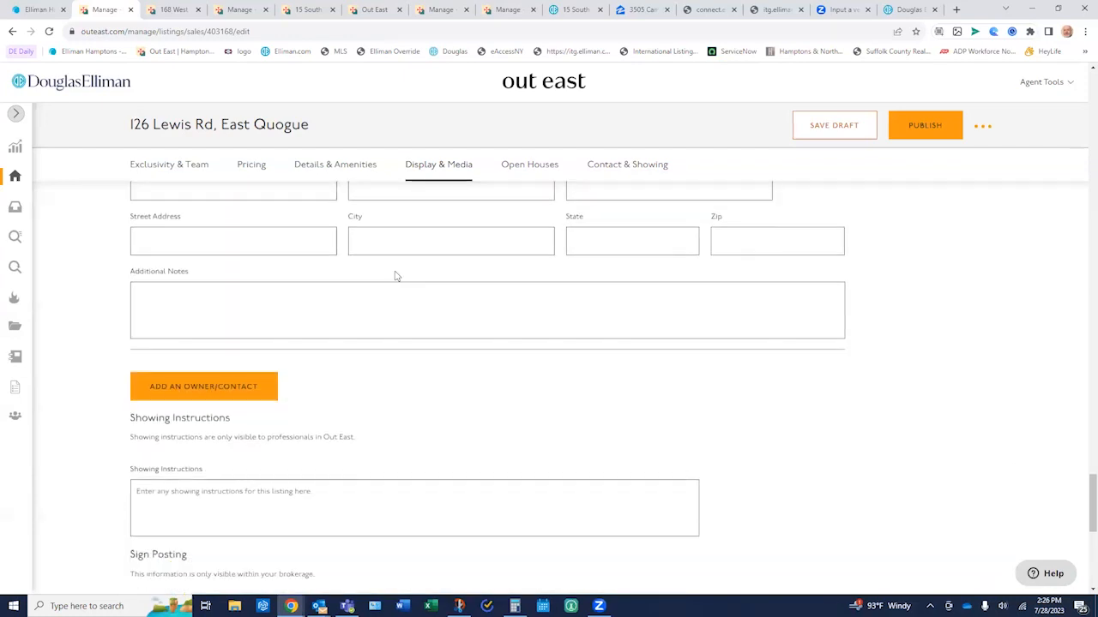
{"action": "scroll", "coordinate": [221, 321], "scroll_direction": "down", "scroll_amount": 1}
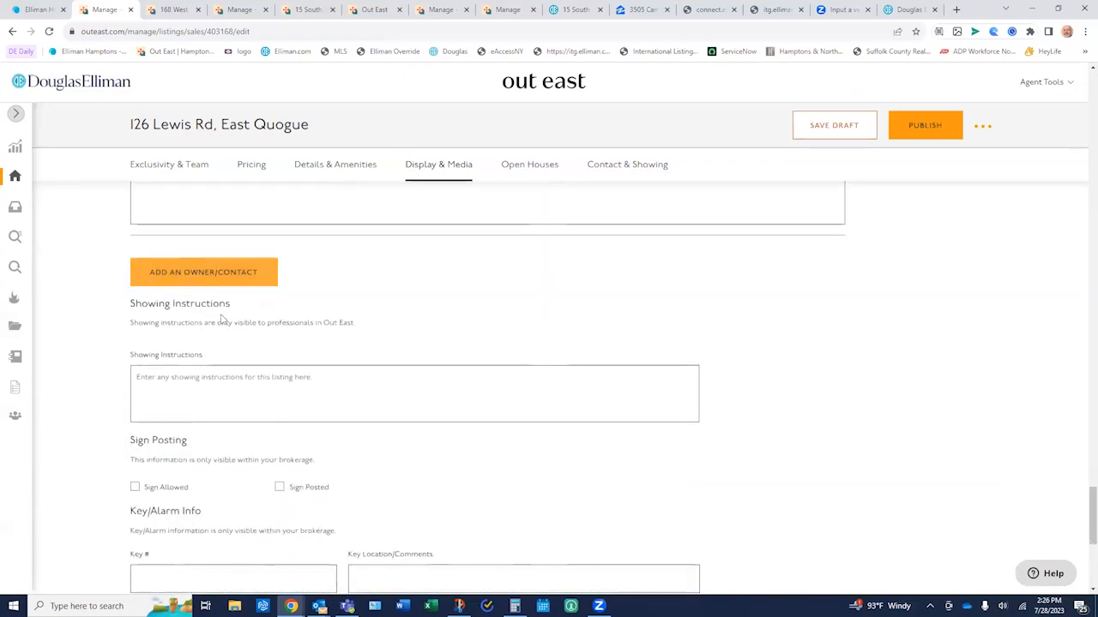
{"action": "scroll", "coordinate": [203, 341], "scroll_direction": "down", "scroll_amount": 1}
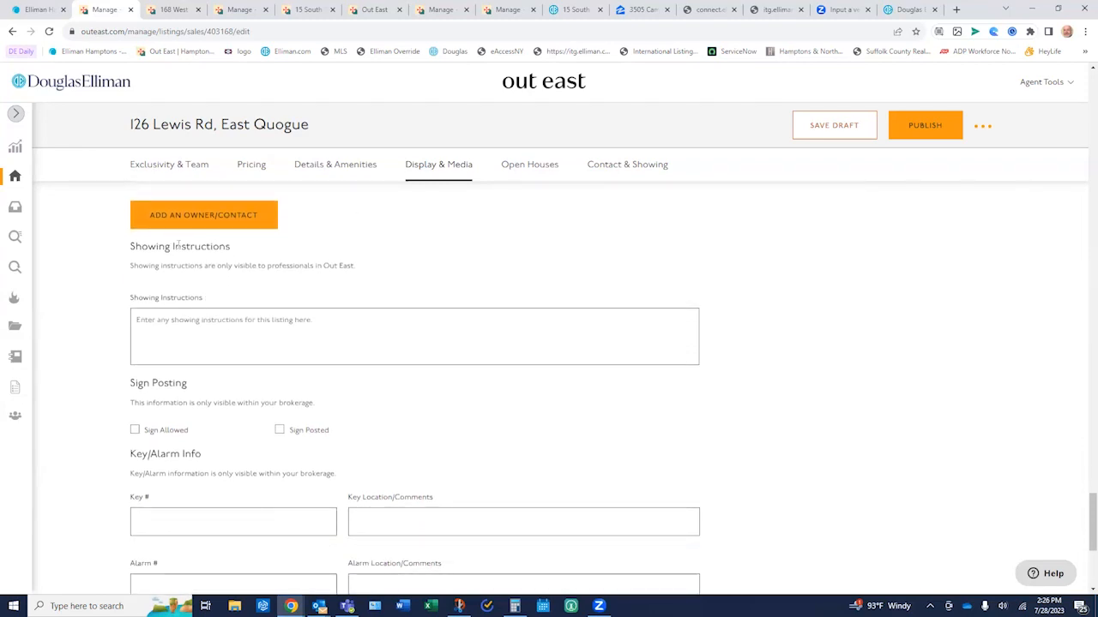
{"action": "scroll", "coordinate": [198, 265], "scroll_direction": "up", "scroll_amount": 1}
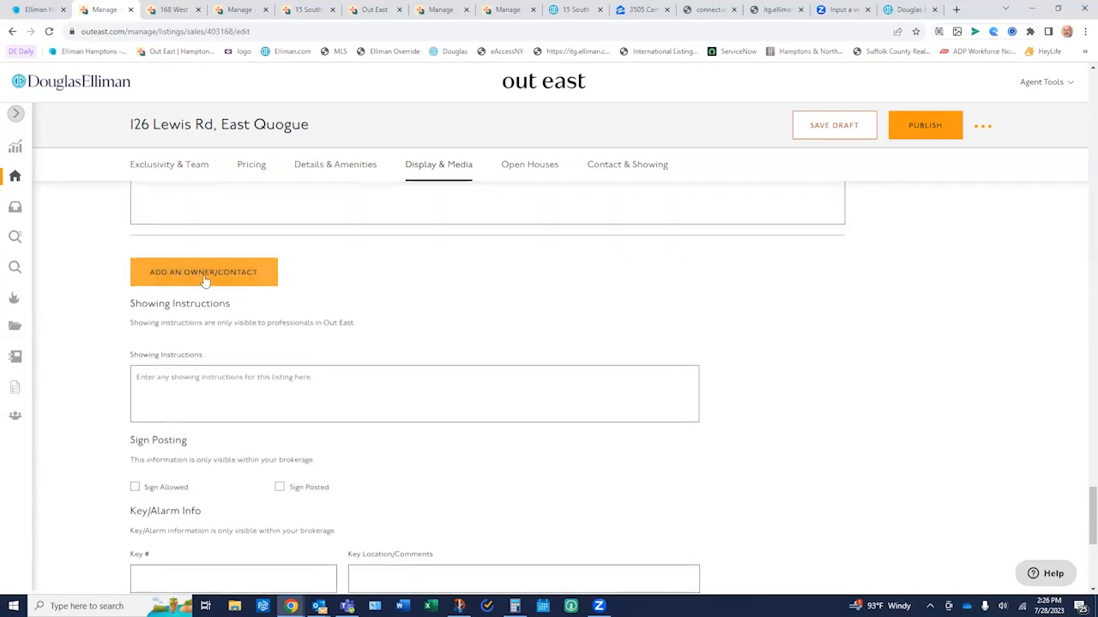
{"action": "scroll", "coordinate": [300, 288], "scroll_direction": "down", "scroll_amount": 2}
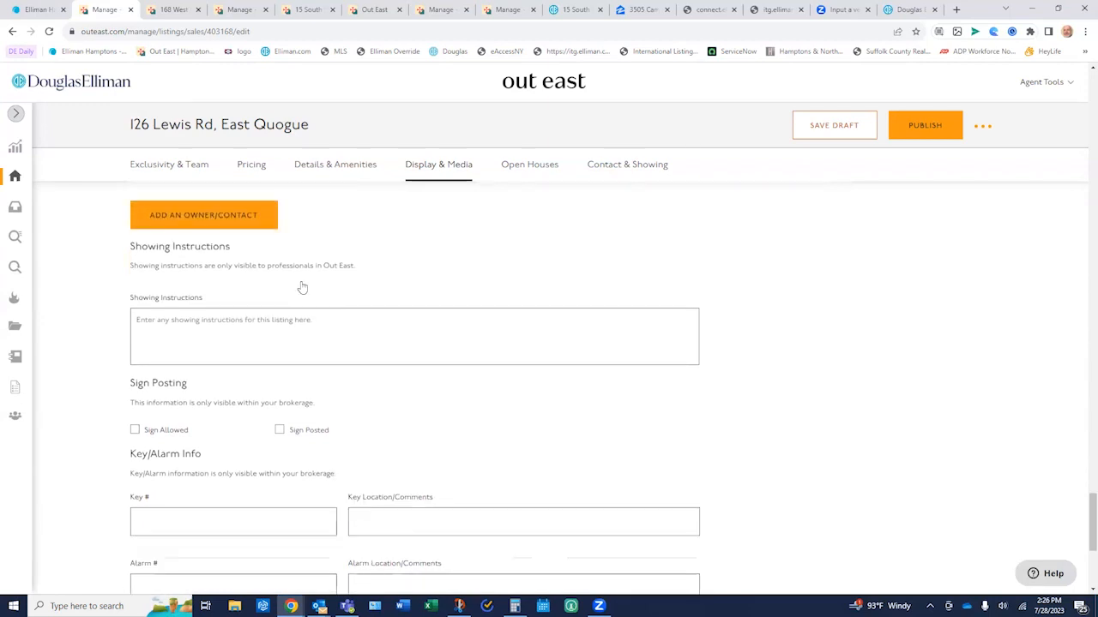
Review the showing instructions, sign posting, key and alarm information, and brokerage notes sections of the listing form.
{"action": "scroll", "coordinate": [292, 296], "scroll_direction": "down", "scroll_amount": 1}
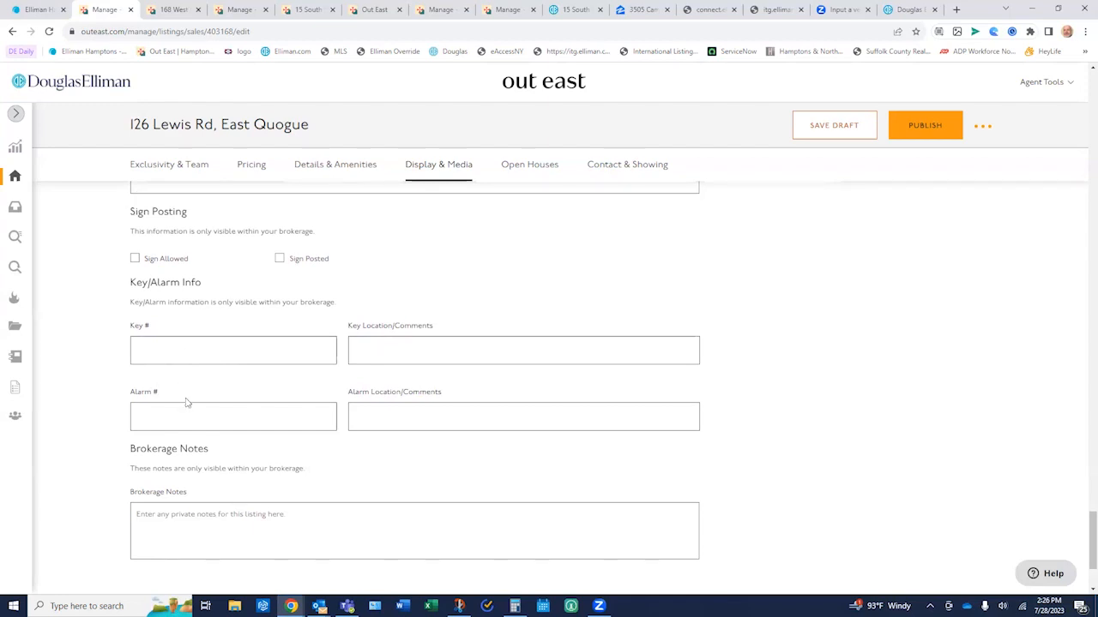
{"action": "scroll", "coordinate": [187, 401], "scroll_direction": "down", "scroll_amount": 2}
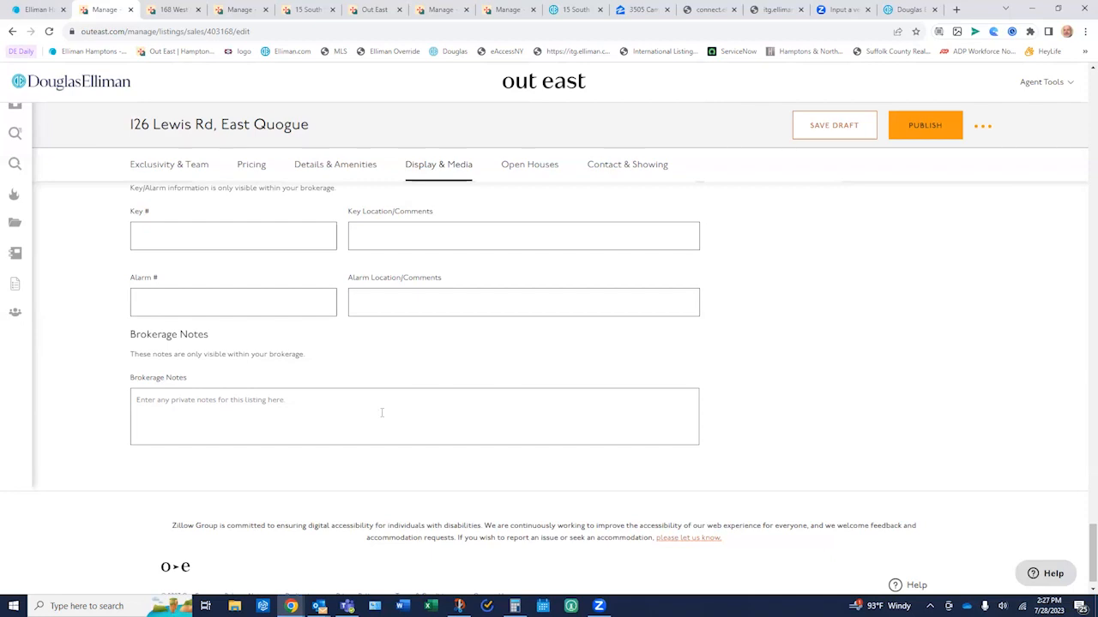
{"action": "scroll", "coordinate": [440, 404], "scroll_direction": "down", "scroll_amount": 1}
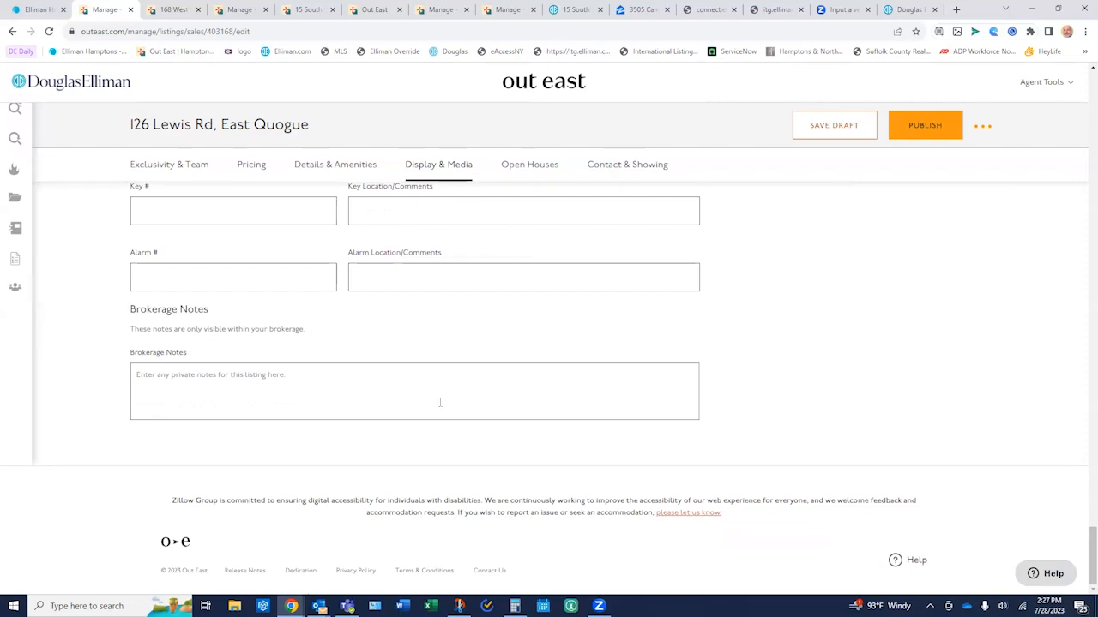
{"action": "scroll", "coordinate": [440, 404], "scroll_direction": "up", "scroll_amount": 1}
{"action": "scroll", "coordinate": [442, 406], "scroll_direction": "down", "scroll_amount": 1}
{"action": "scroll", "coordinate": [442, 403], "scroll_direction": "down", "scroll_amount": 1}
{"action": "scroll", "coordinate": [706, 337], "scroll_direction": "up", "scroll_amount": 1}
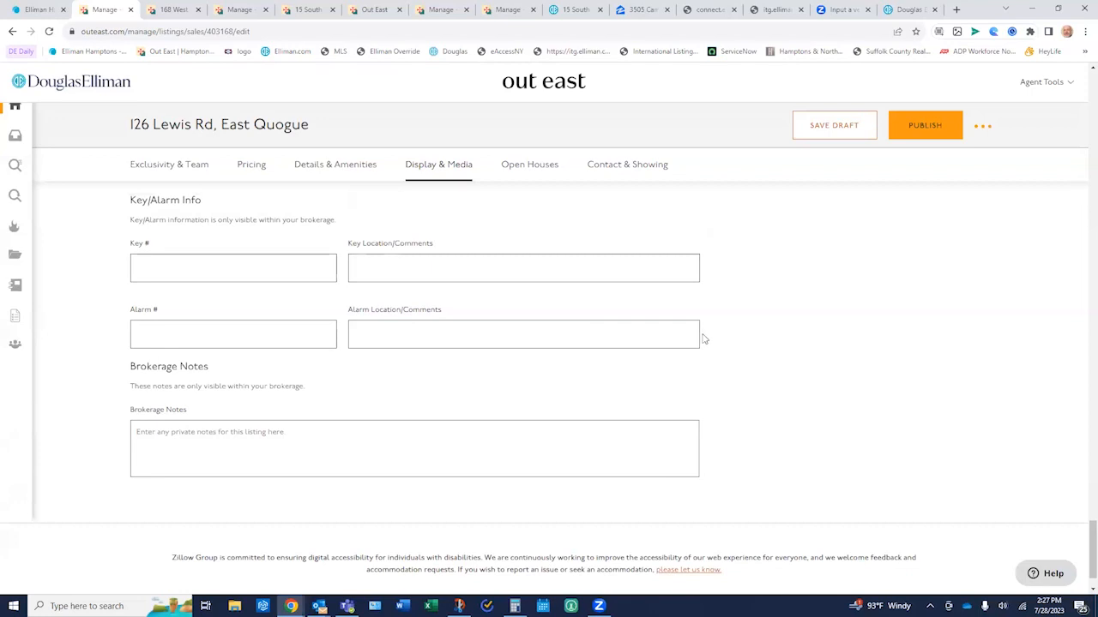
{"action": "scroll", "coordinate": [706, 338], "scroll_direction": "down", "scroll_amount": 1}
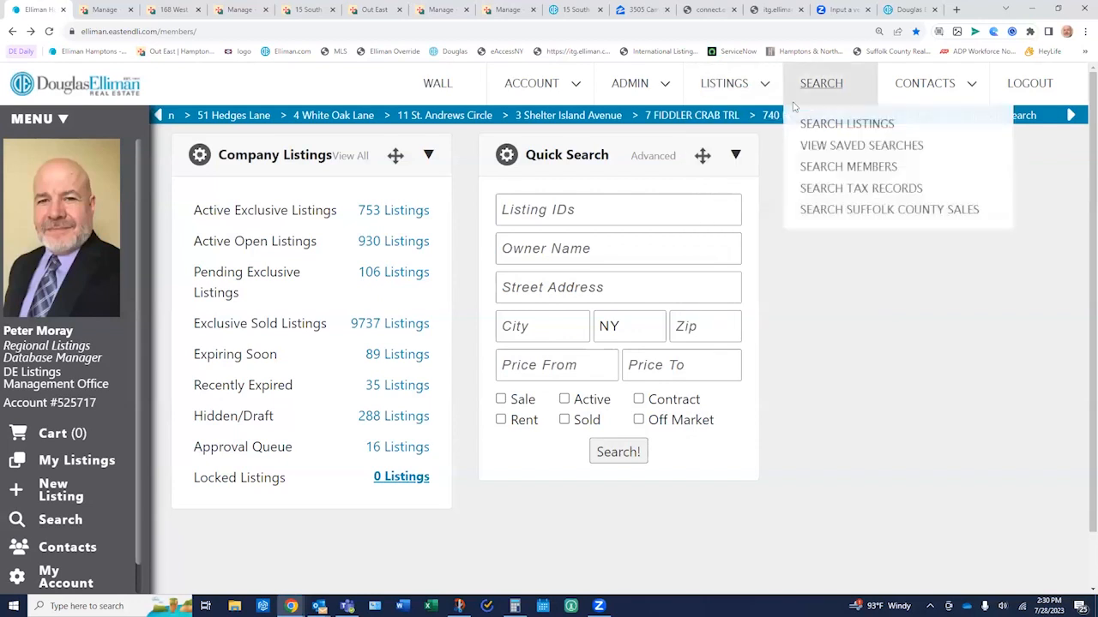
Switch to the Elliman Hamptons members site and search the Suffolk tax records for the listing property's street number and street name.
{"action": "mouse_move", "coordinate": [764, 99]}
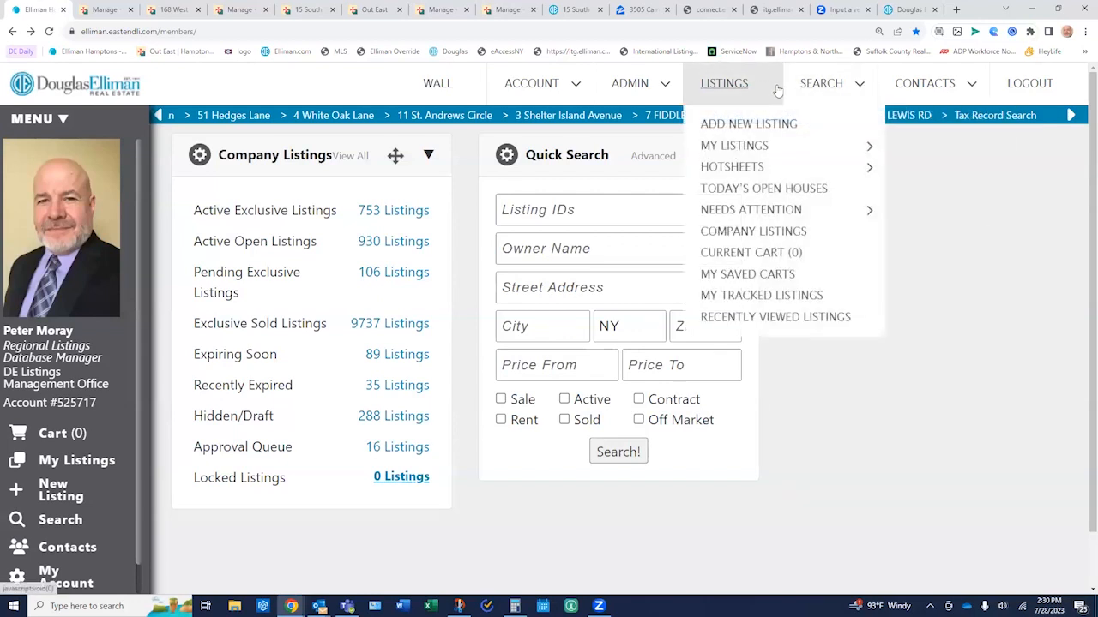
{"action": "mouse_move", "coordinate": [818, 86]}
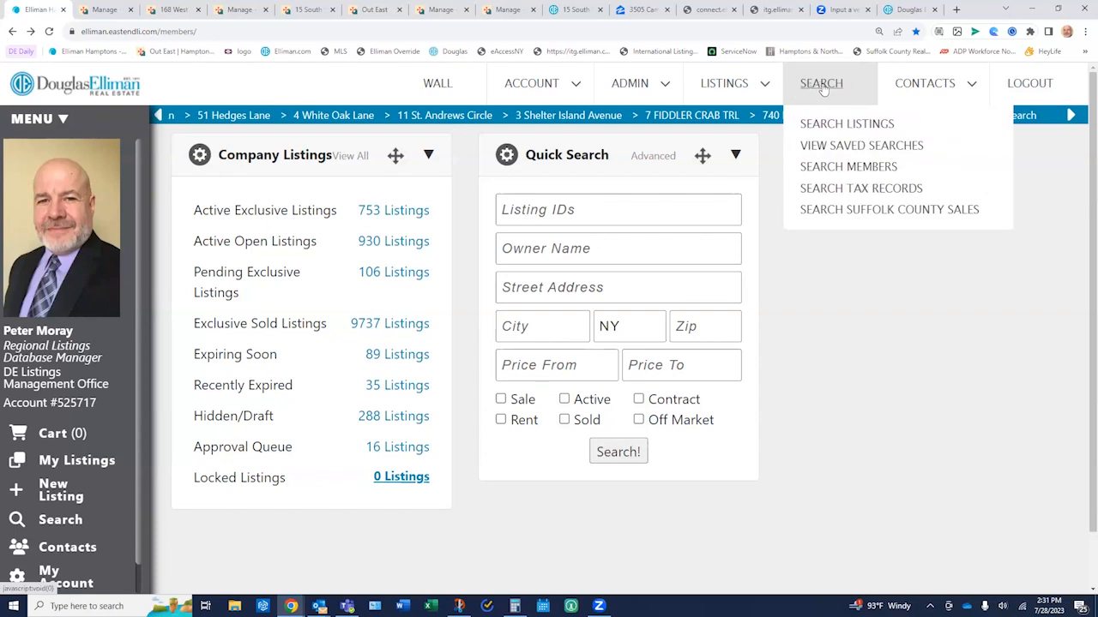
{"action": "left_click", "coordinate": [846, 191]}
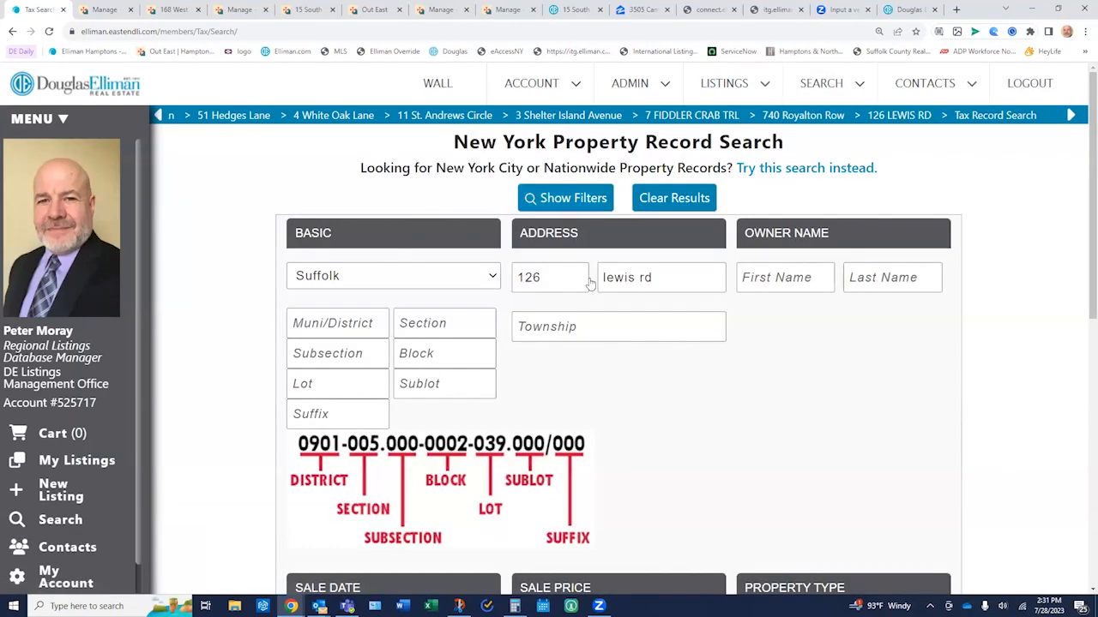
{"action": "scroll", "coordinate": [707, 288], "scroll_direction": "down", "scroll_amount": 1}
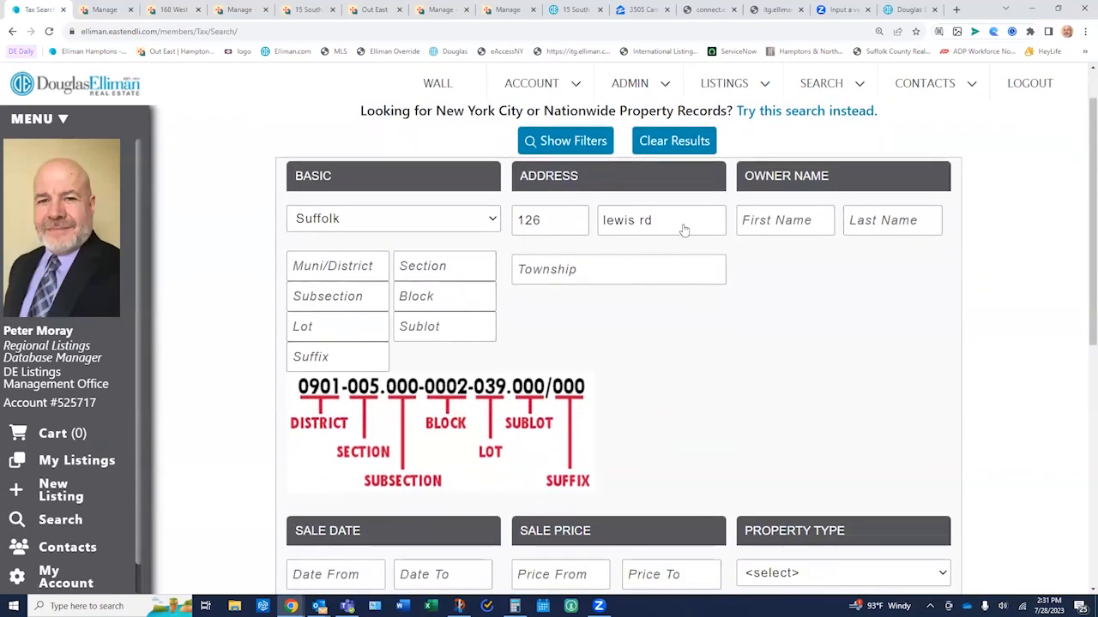
{"action": "scroll", "coordinate": [675, 231], "scroll_direction": "down", "scroll_amount": 2}
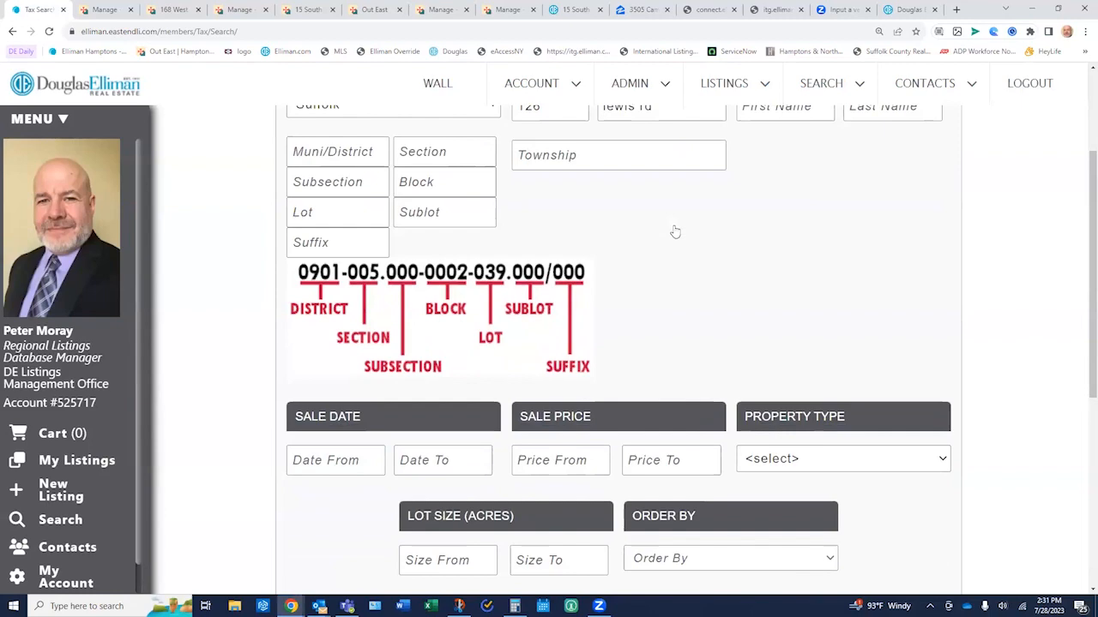
{"action": "scroll", "coordinate": [675, 232], "scroll_direction": "up", "scroll_amount": 1}
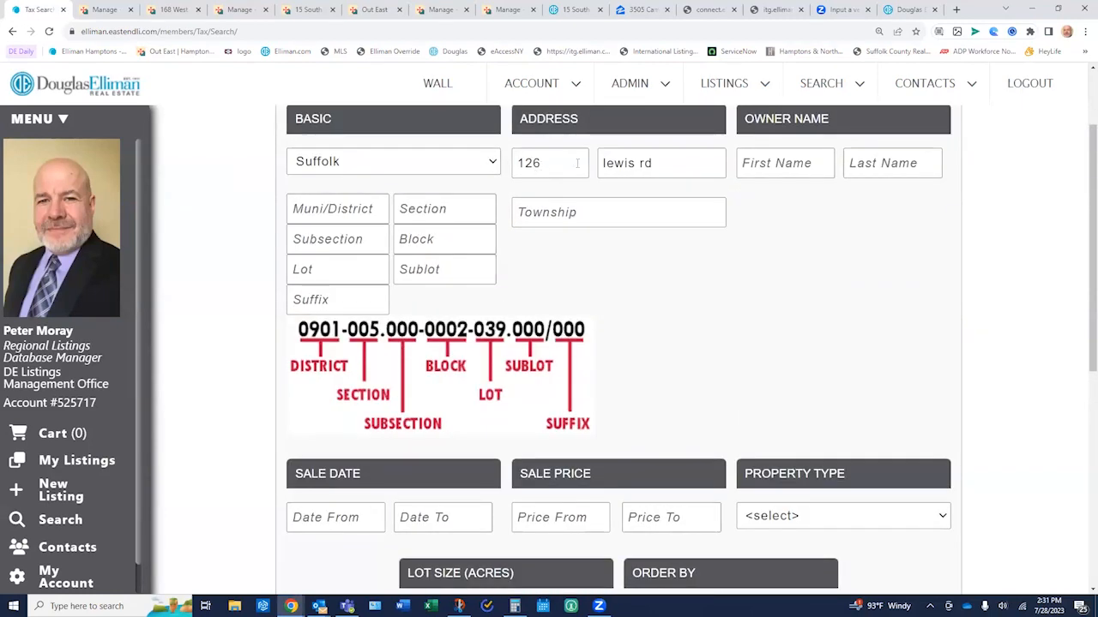
{"action": "scroll", "coordinate": [657, 167], "scroll_direction": "down", "scroll_amount": 3}
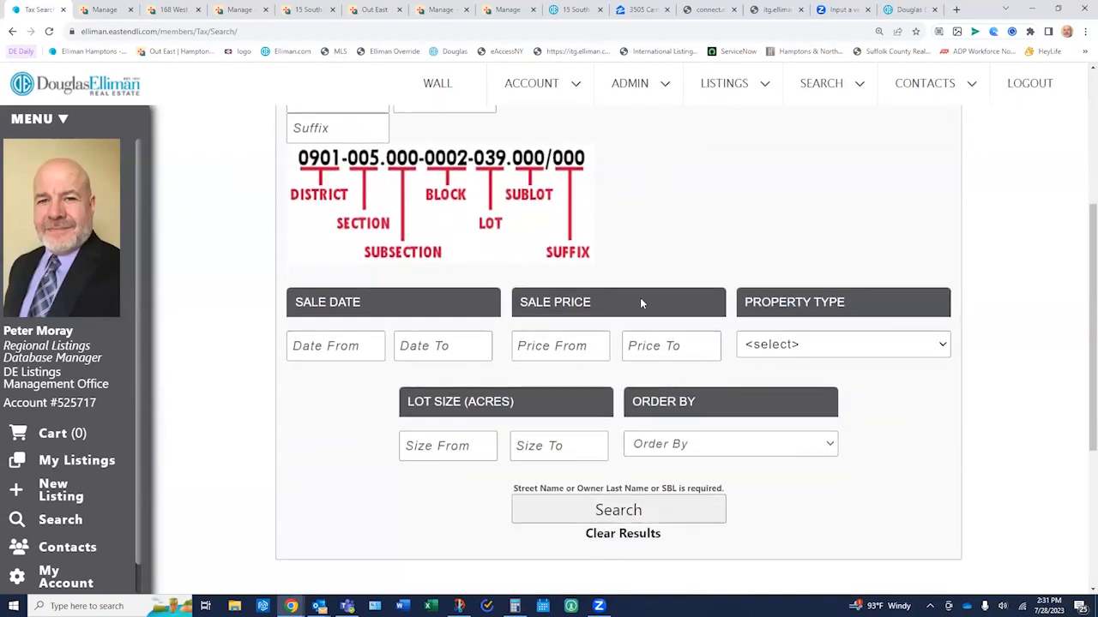
{"action": "left_click", "coordinate": [623, 512]}
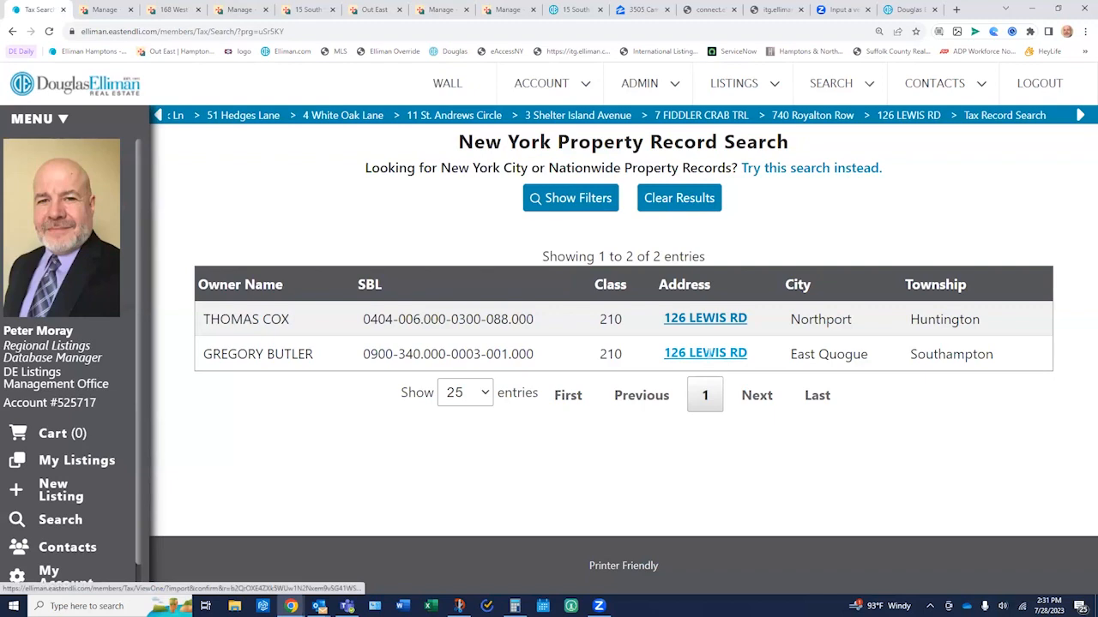
Import the tax record of the East Quogue property and open the new listing in the Listing Wizard.
{"action": "left_click", "coordinate": [706, 354]}
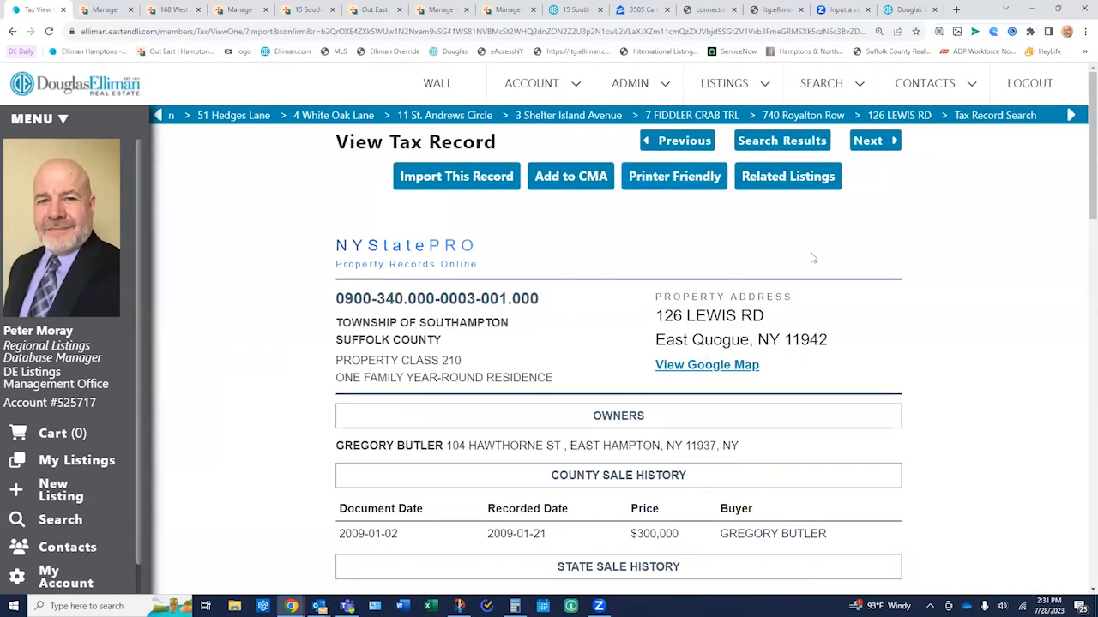
{"action": "scroll", "coordinate": [695, 269], "scroll_direction": "down", "scroll_amount": 3}
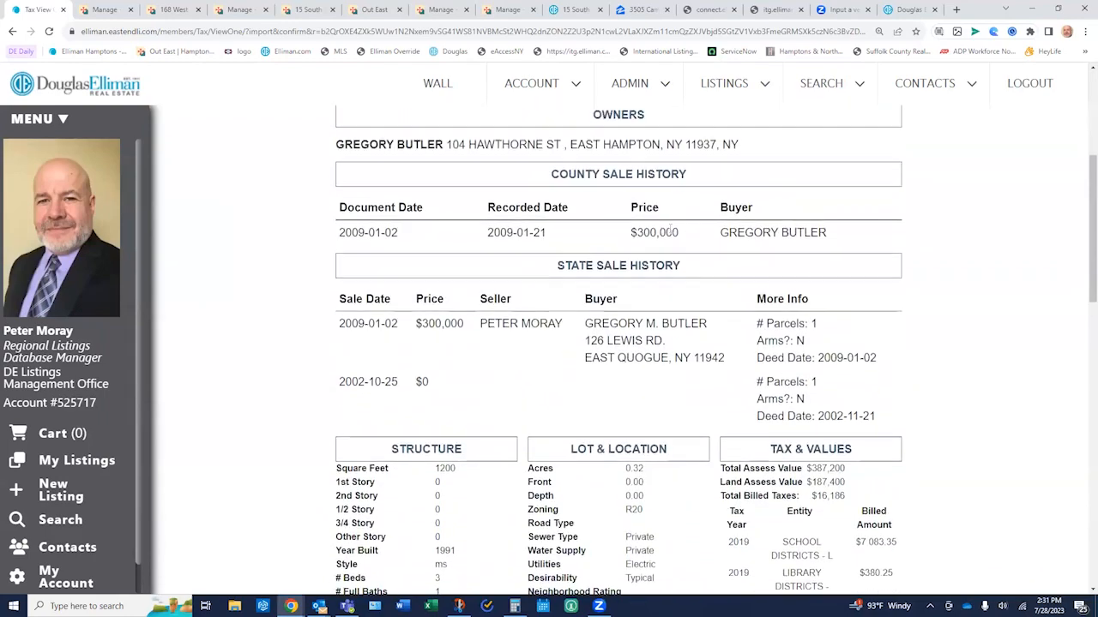
{"action": "scroll", "coordinate": [657, 291], "scroll_direction": "down", "scroll_amount": 8}
{"action": "scroll", "coordinate": [654, 288], "scroll_direction": "up", "scroll_amount": 4}
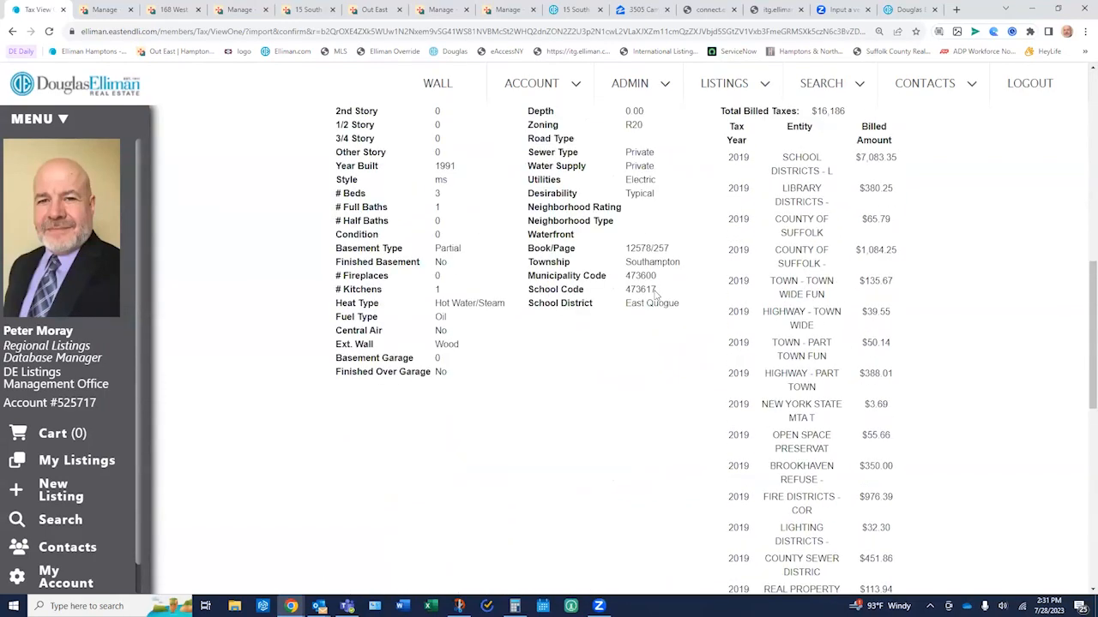
{"action": "scroll", "coordinate": [653, 288], "scroll_direction": "up", "scroll_amount": 7}
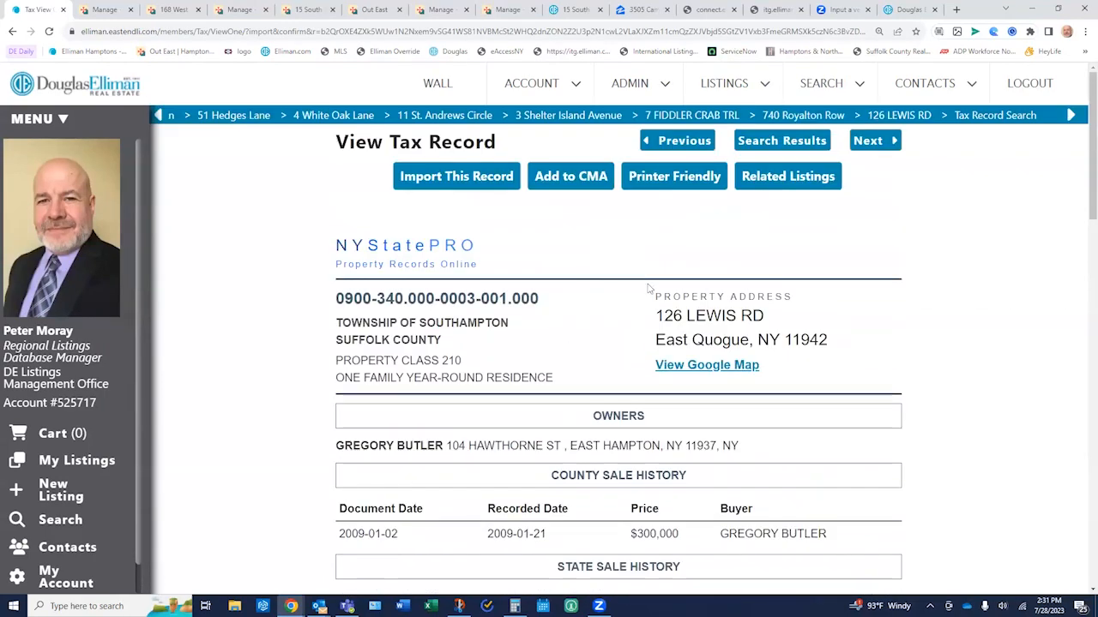
{"action": "left_click", "coordinate": [450, 175]}
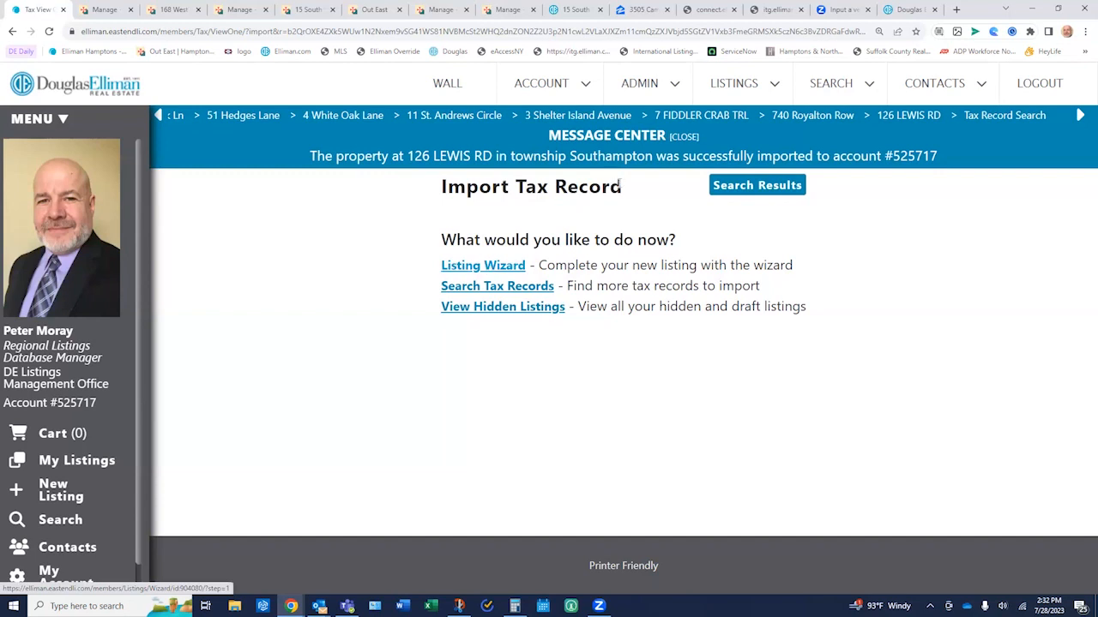
{"action": "left_click", "coordinate": [515, 269]}
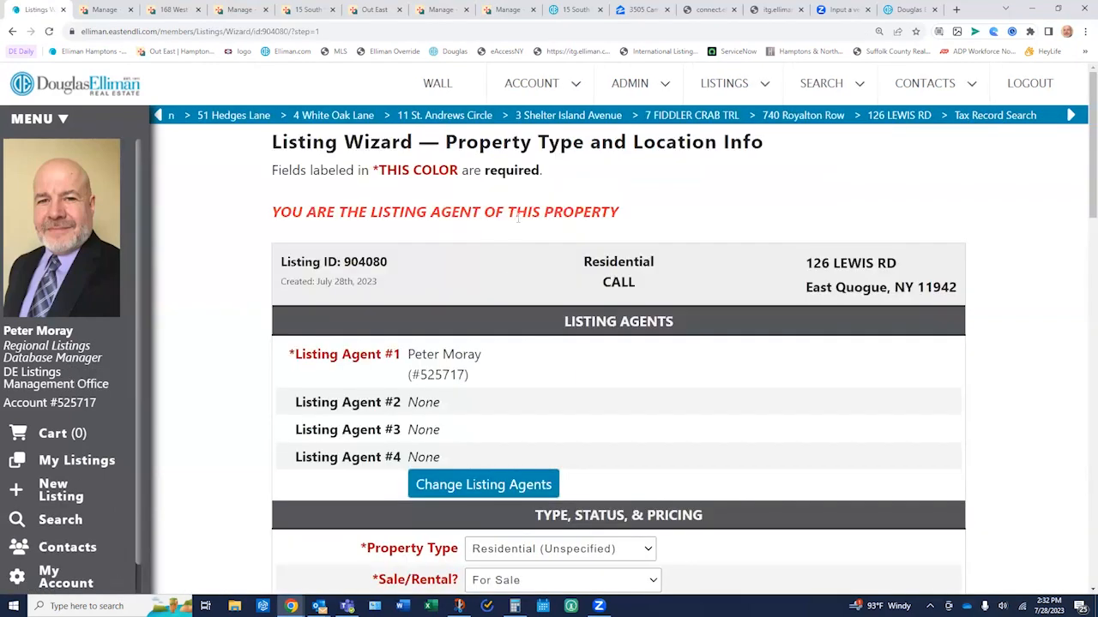
Set the Listing Price of the new East Quogue listing to $1,300,000.
{"action": "scroll", "coordinate": [519, 231], "scroll_direction": "down", "scroll_amount": 2}
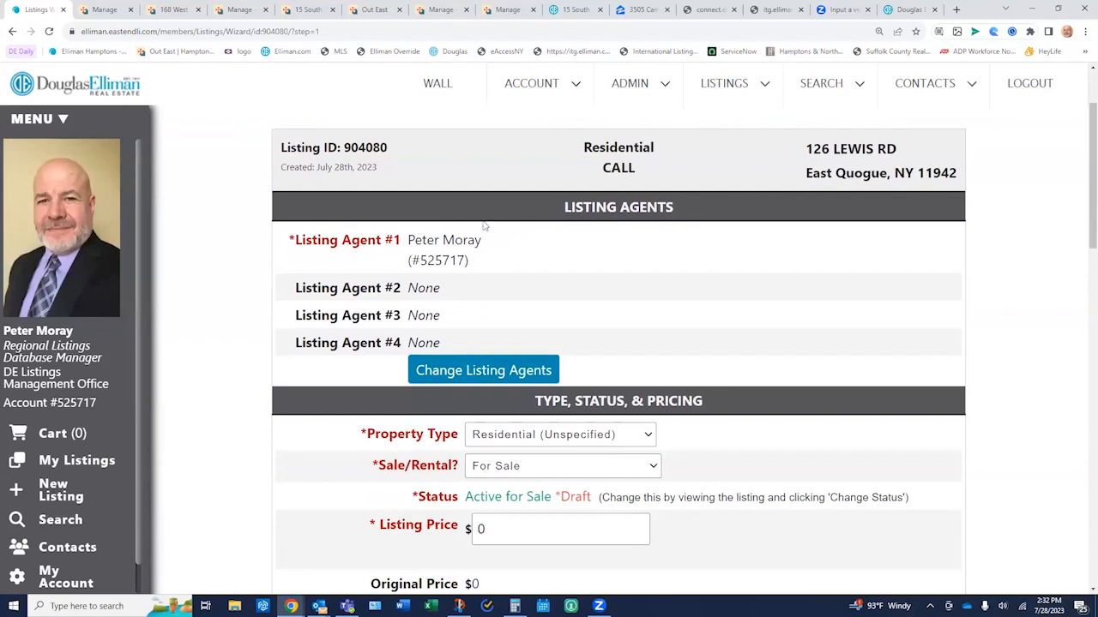
{"action": "scroll", "coordinate": [461, 240], "scroll_direction": "down", "scroll_amount": 2}
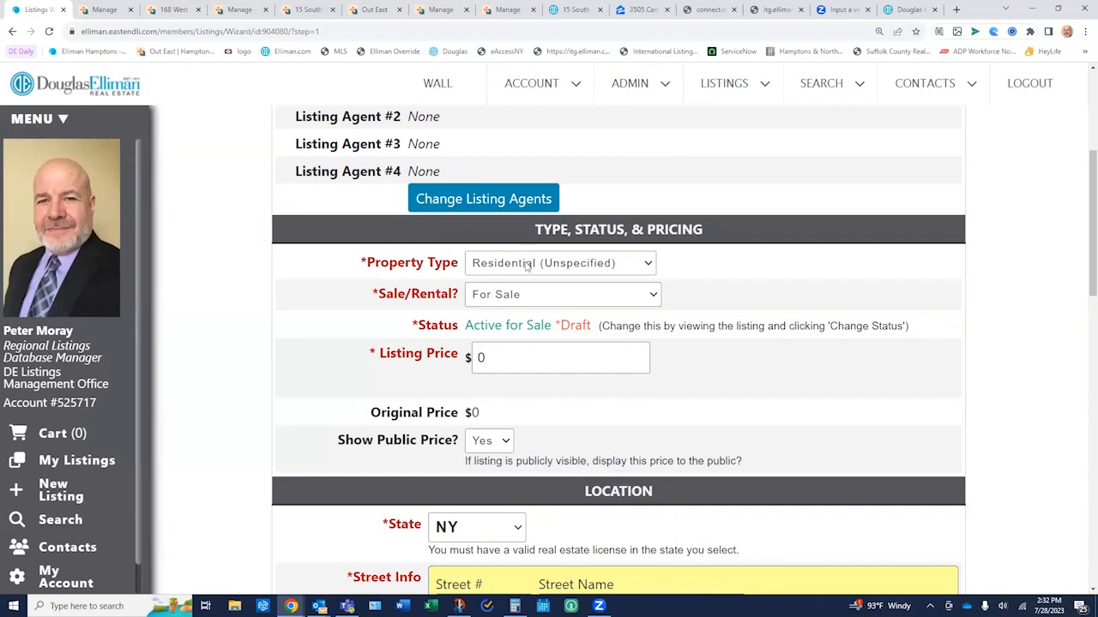
{"action": "scroll", "coordinate": [527, 265], "scroll_direction": "down", "scroll_amount": 1}
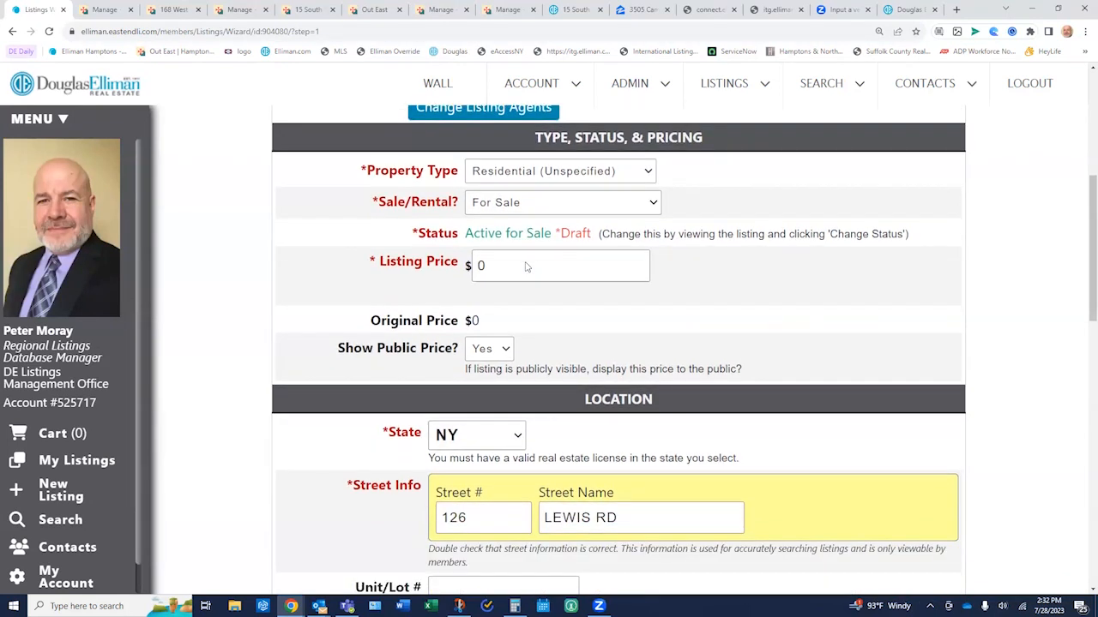
{"action": "left_click", "coordinate": [470, 243]}
{"action": "left_click_drag", "start_coordinate": [487, 244], "coordinate": [469, 244]}
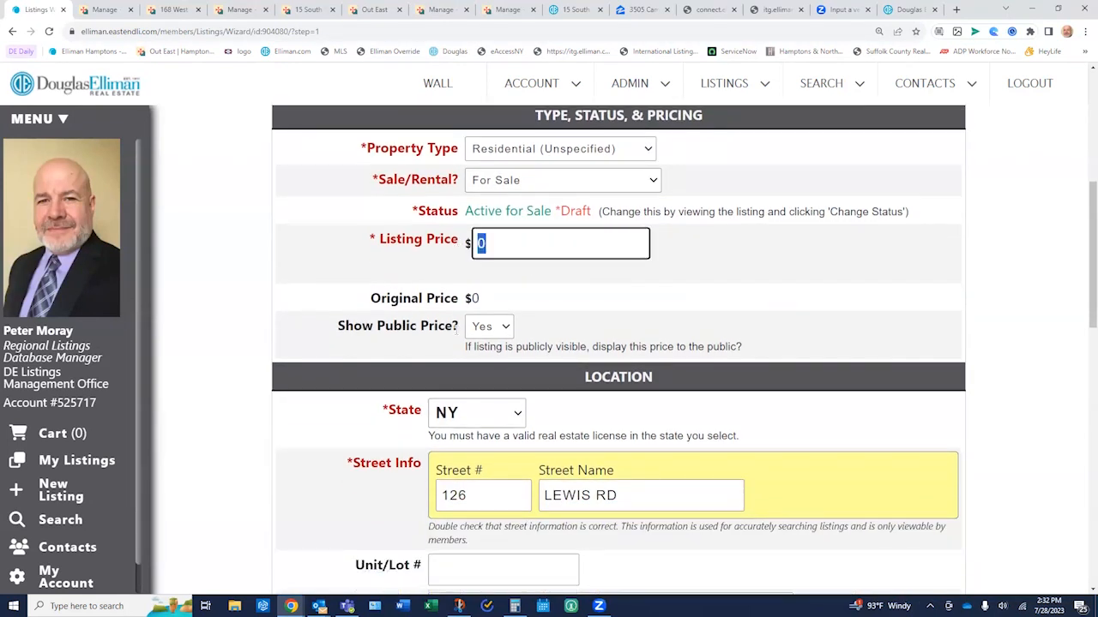
{"action": "type", "text": "1"}
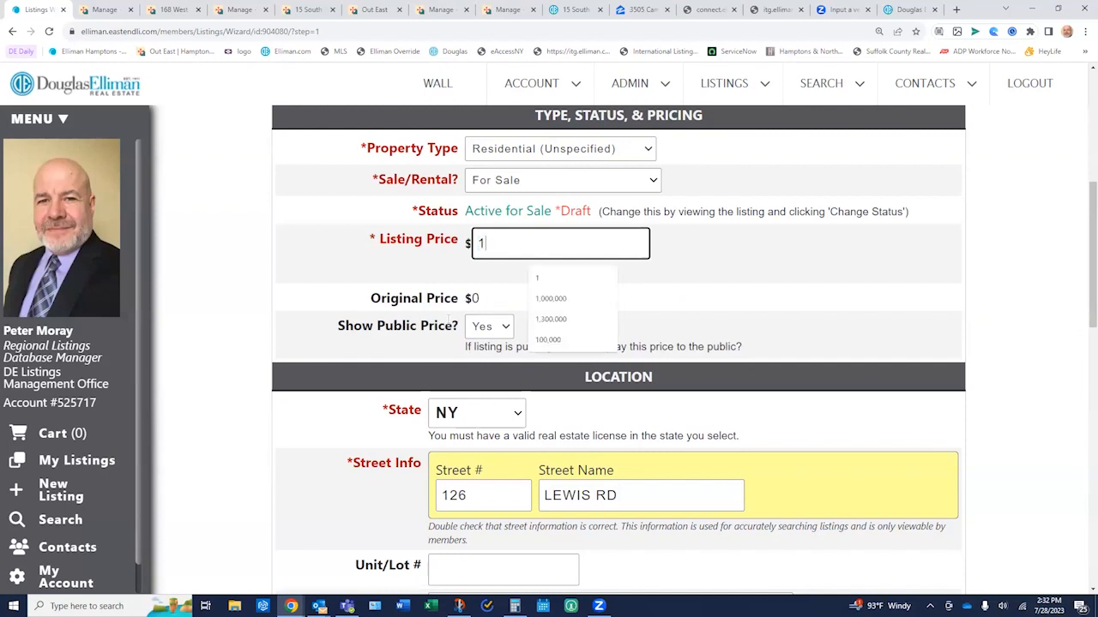
{"action": "type", "text": ",300,000"}
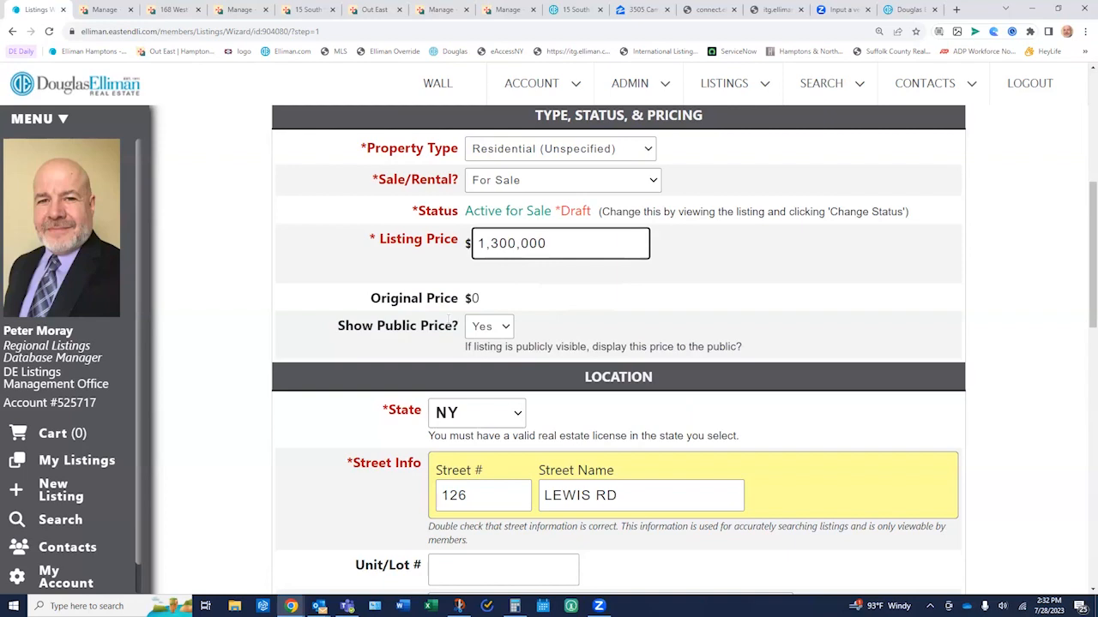
Set the listing's Hamlet to East Quogue and its Area to None in the location section.
{"action": "scroll", "coordinate": [555, 285], "scroll_direction": "down", "scroll_amount": 3}
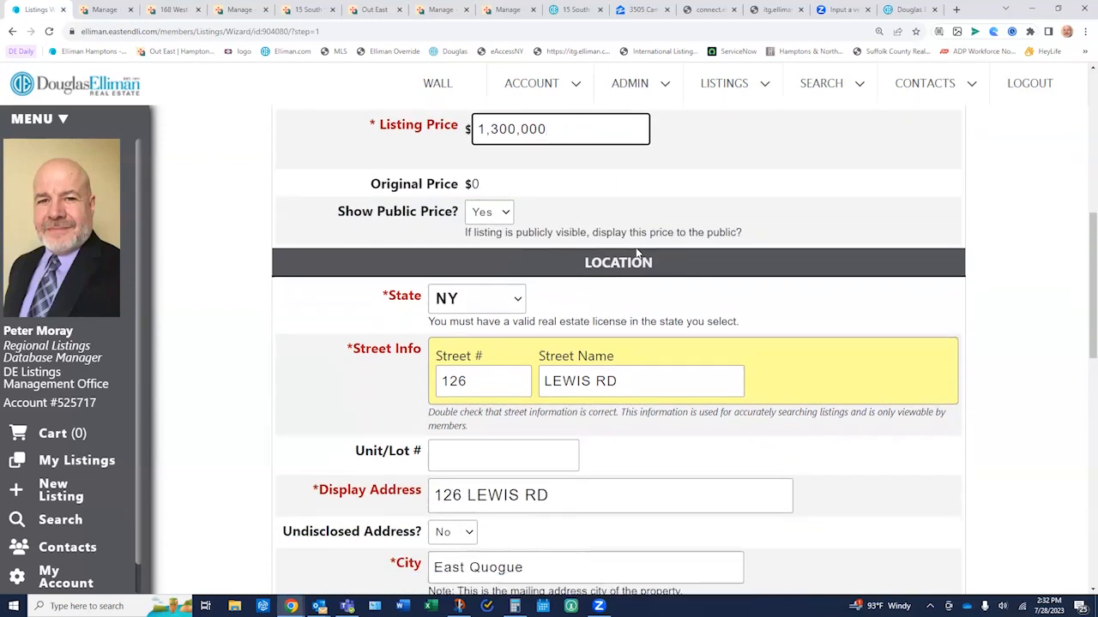
{"action": "scroll", "coordinate": [638, 250], "scroll_direction": "down", "scroll_amount": 4}
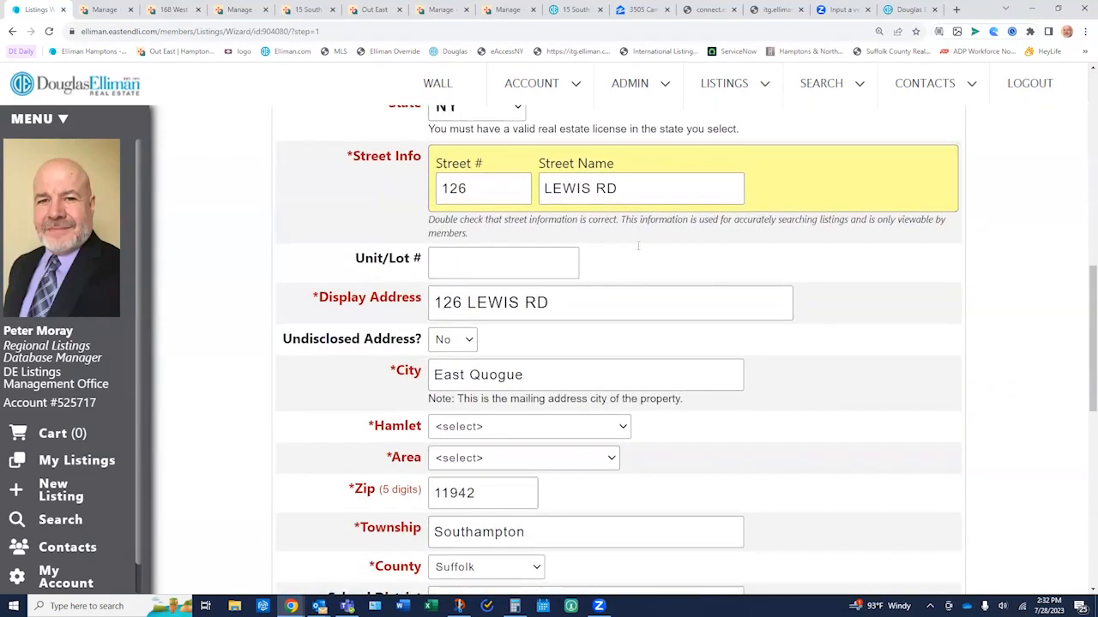
{"action": "left_click", "coordinate": [508, 336]}
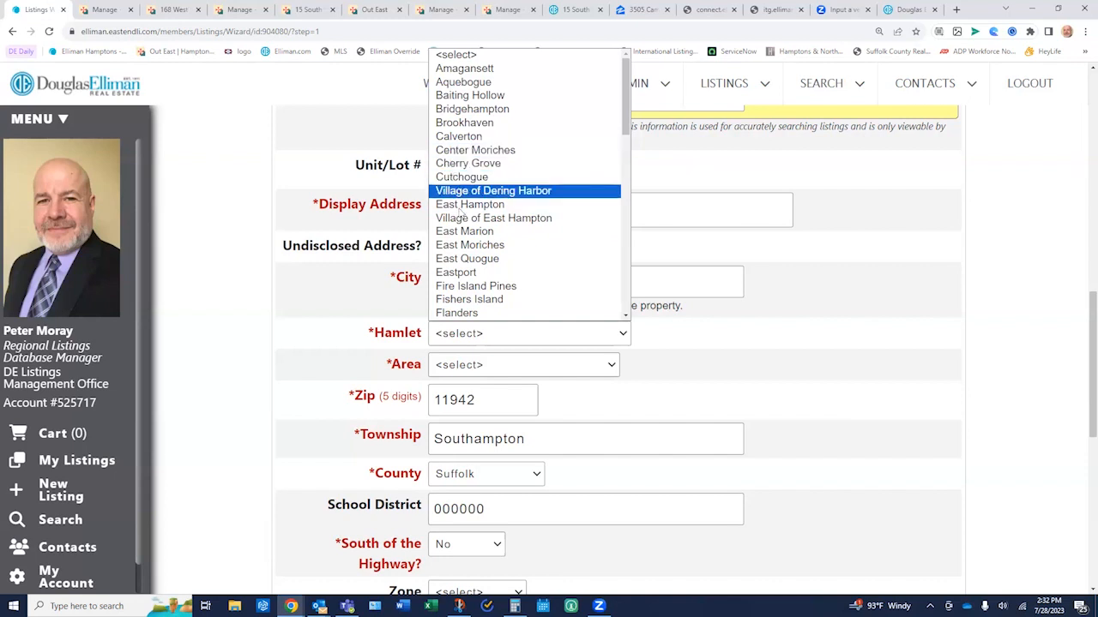
{"action": "left_click", "coordinate": [485, 259]}
{"action": "scroll", "coordinate": [496, 258], "scroll_direction": "down", "scroll_amount": 1}
{"action": "scroll", "coordinate": [503, 277], "scroll_direction": "down", "scroll_amount": 1}
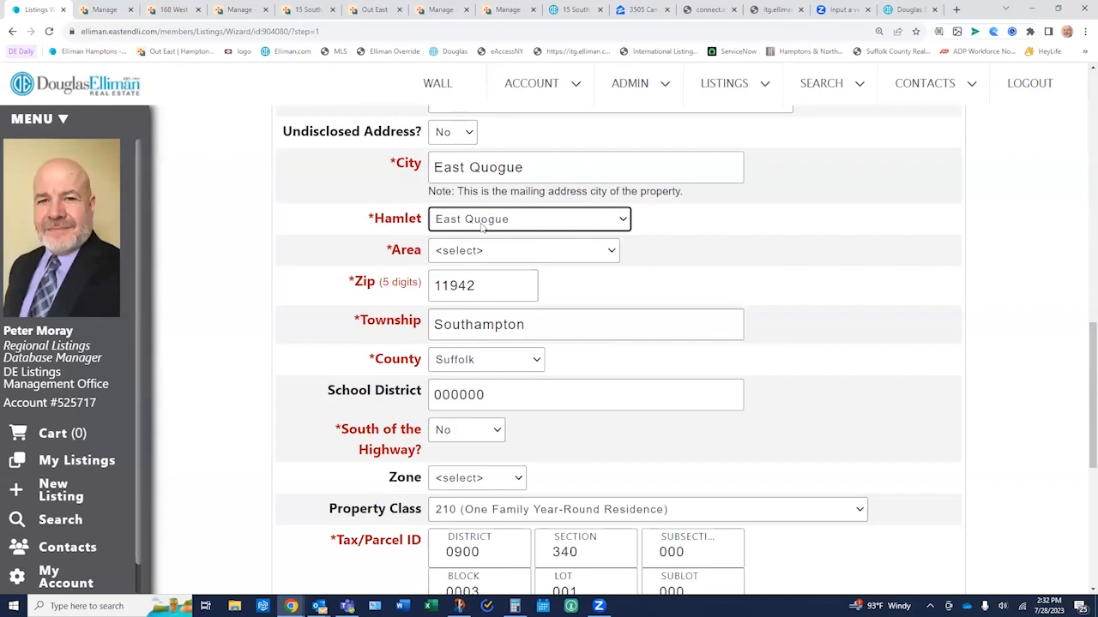
{"action": "left_click", "coordinate": [485, 252]}
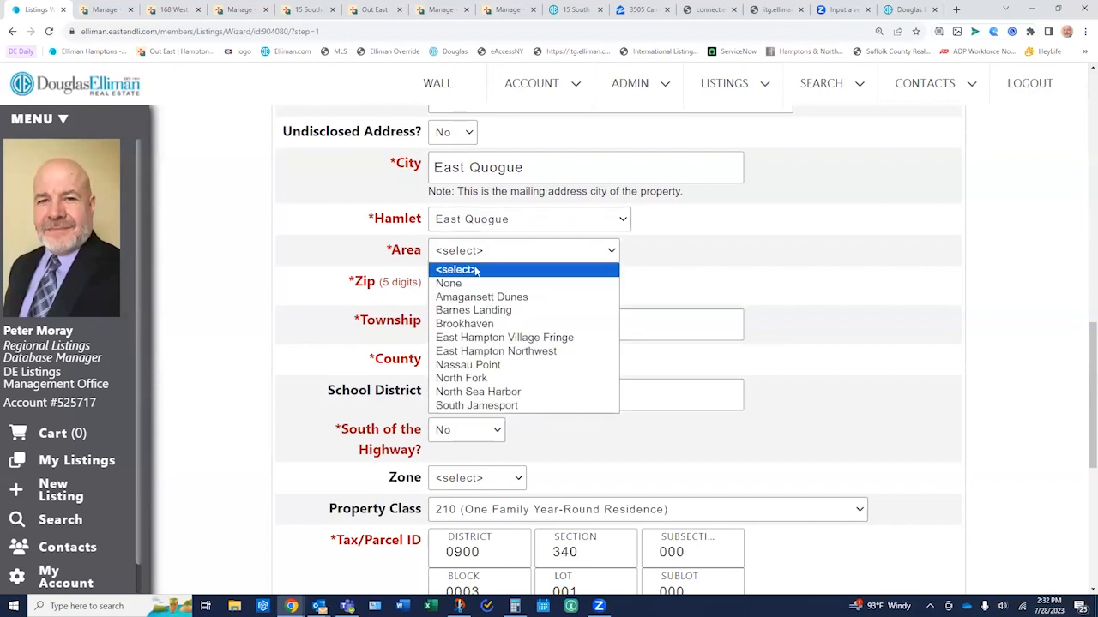
{"action": "left_click", "coordinate": [463, 285]}
{"action": "scroll", "coordinate": [600, 206], "scroll_direction": "down", "scroll_amount": 3}
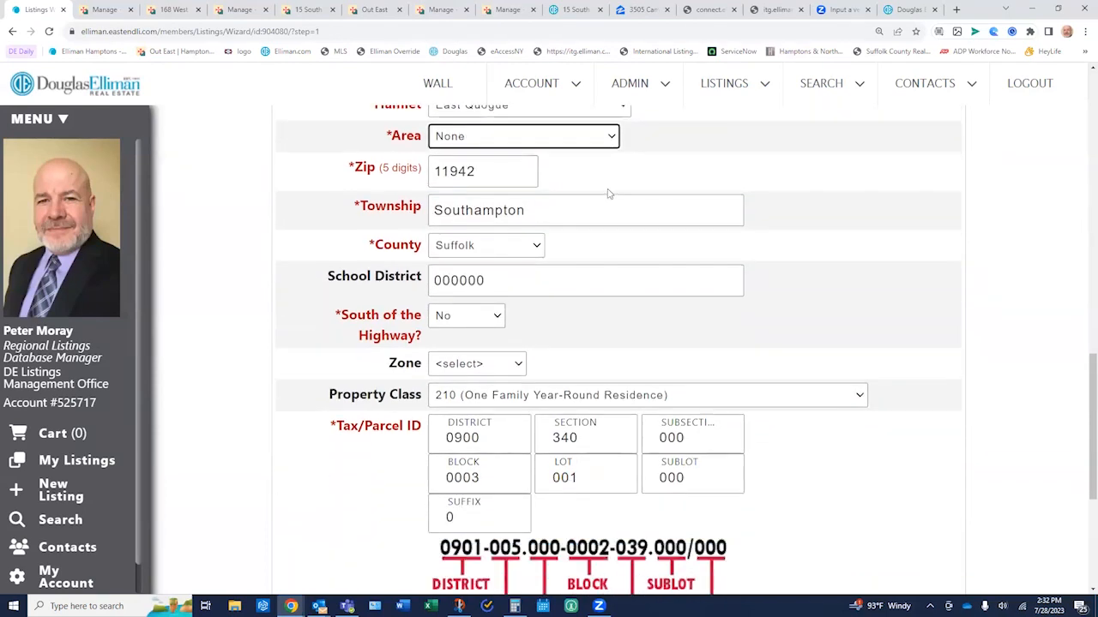
Submit the location details and accept the marker's position on the property map to reach the Listing Info step.
{"action": "scroll", "coordinate": [600, 196], "scroll_direction": "down", "scroll_amount": 1}
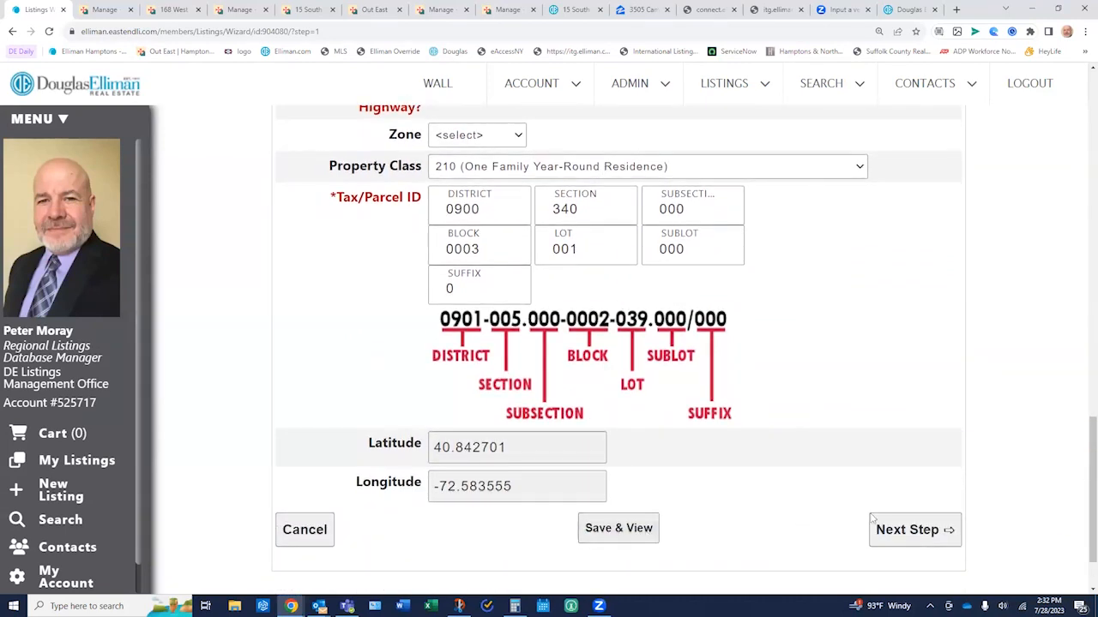
{"action": "left_click", "coordinate": [910, 533]}
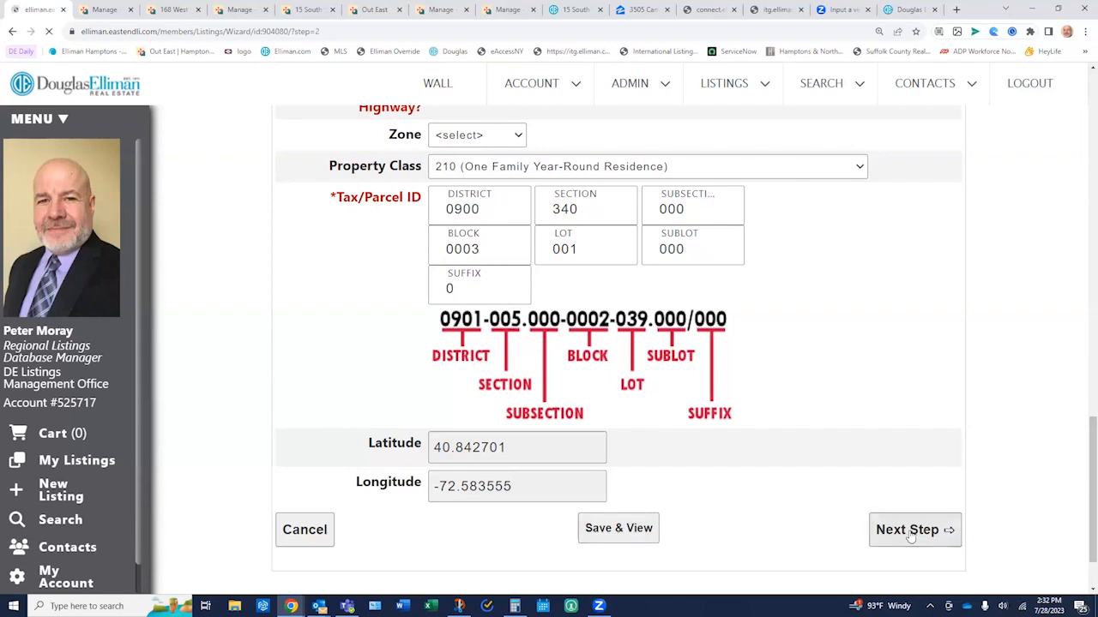
{"action": "scroll", "coordinate": [892, 501], "scroll_direction": "down", "scroll_amount": 2}
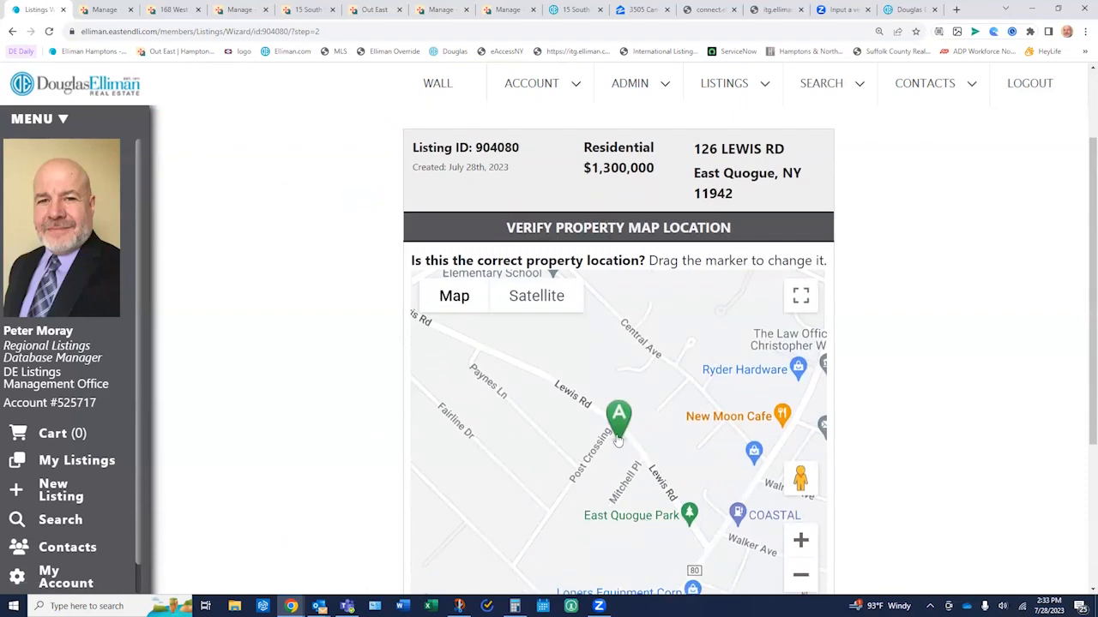
{"action": "scroll", "coordinate": [618, 439], "scroll_direction": "down", "scroll_amount": 2}
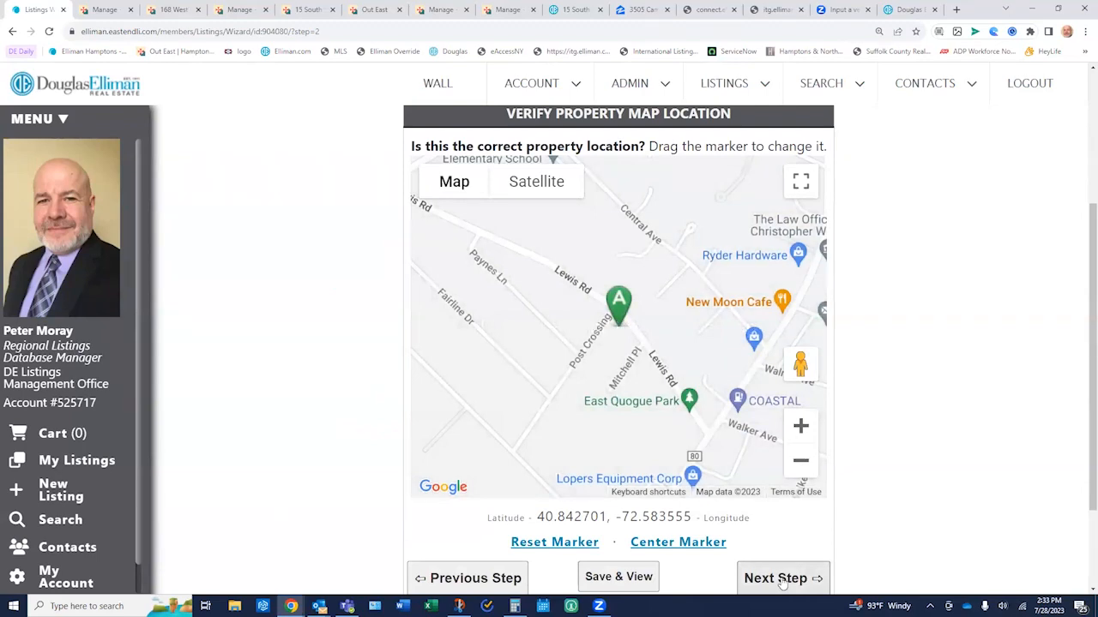
{"action": "left_click", "coordinate": [782, 579]}
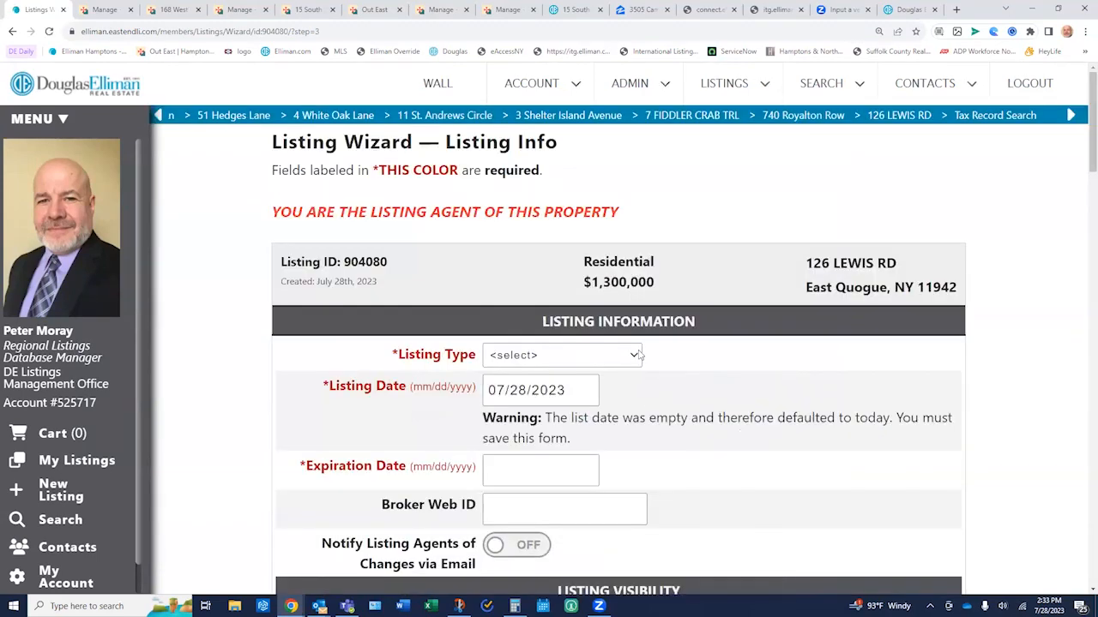
Try Exclusive as the Listing Type and change it to Open.
{"action": "left_click", "coordinate": [626, 355]}
{"action": "left_click", "coordinate": [526, 387]}
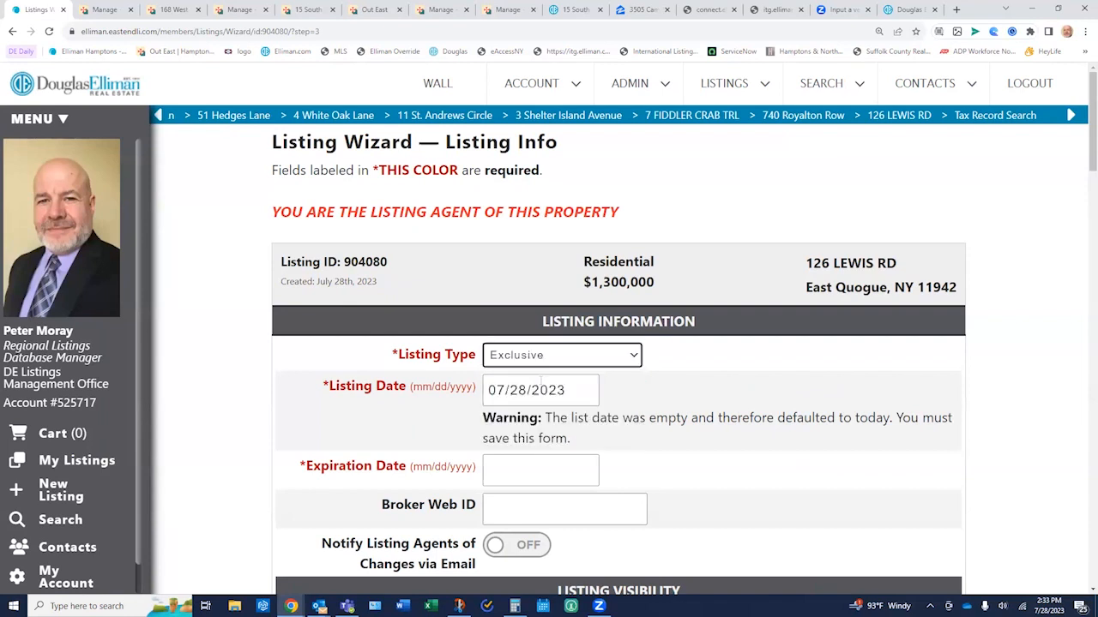
{"action": "left_click", "coordinate": [638, 360]}
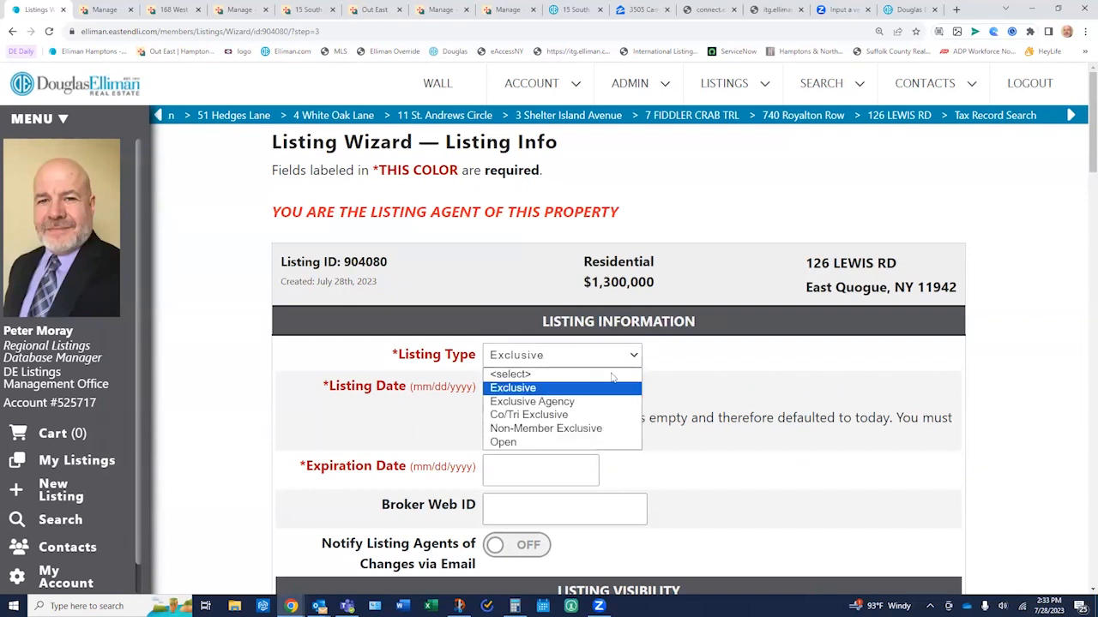
{"action": "left_click", "coordinate": [538, 442]}
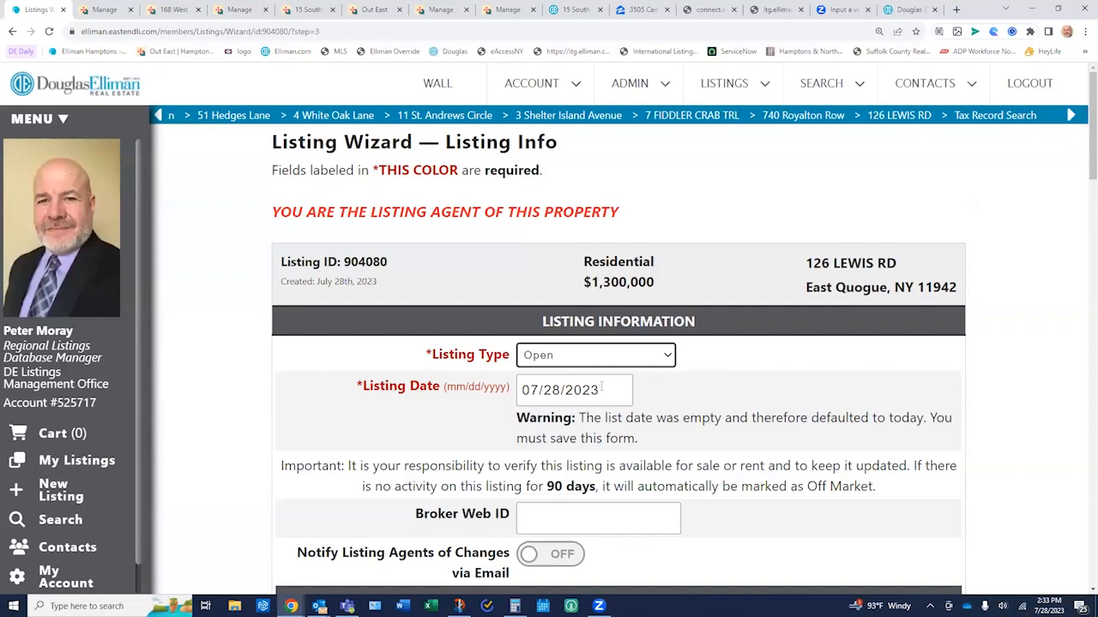
Enter 6% as the Total Commission in the commission information section.
{"action": "scroll", "coordinate": [601, 387], "scroll_direction": "down", "scroll_amount": 2}
{"action": "scroll", "coordinate": [602, 389], "scroll_direction": "down", "scroll_amount": 3}
{"action": "scroll", "coordinate": [602, 386], "scroll_direction": "down", "scroll_amount": 5}
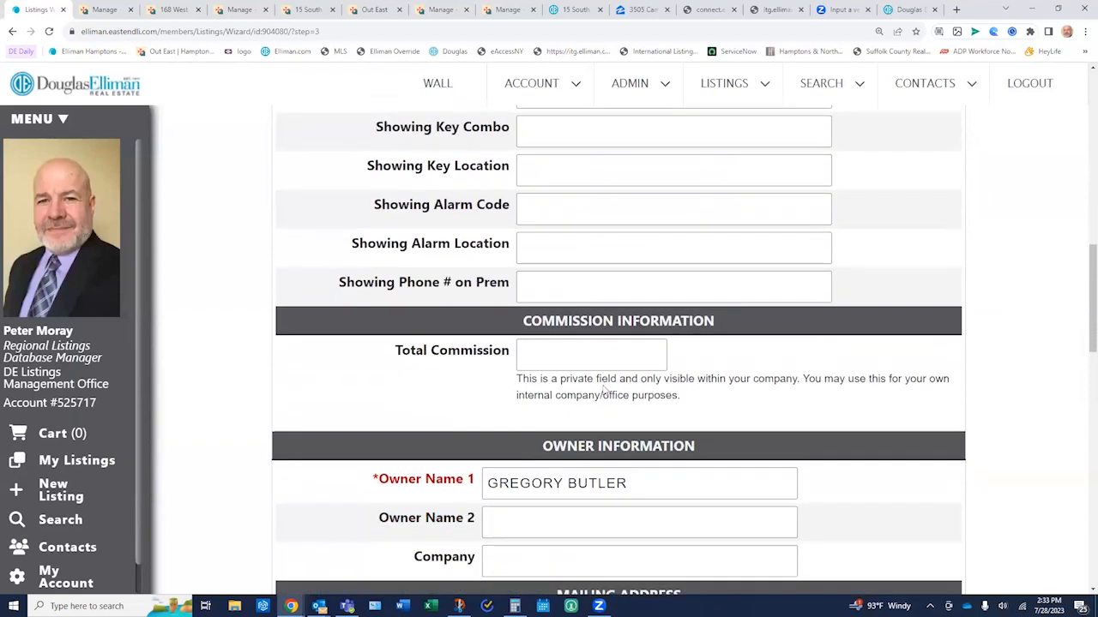
{"action": "scroll", "coordinate": [602, 389], "scroll_direction": "down", "scroll_amount": 1}
{"action": "left_click", "coordinate": [549, 295]}
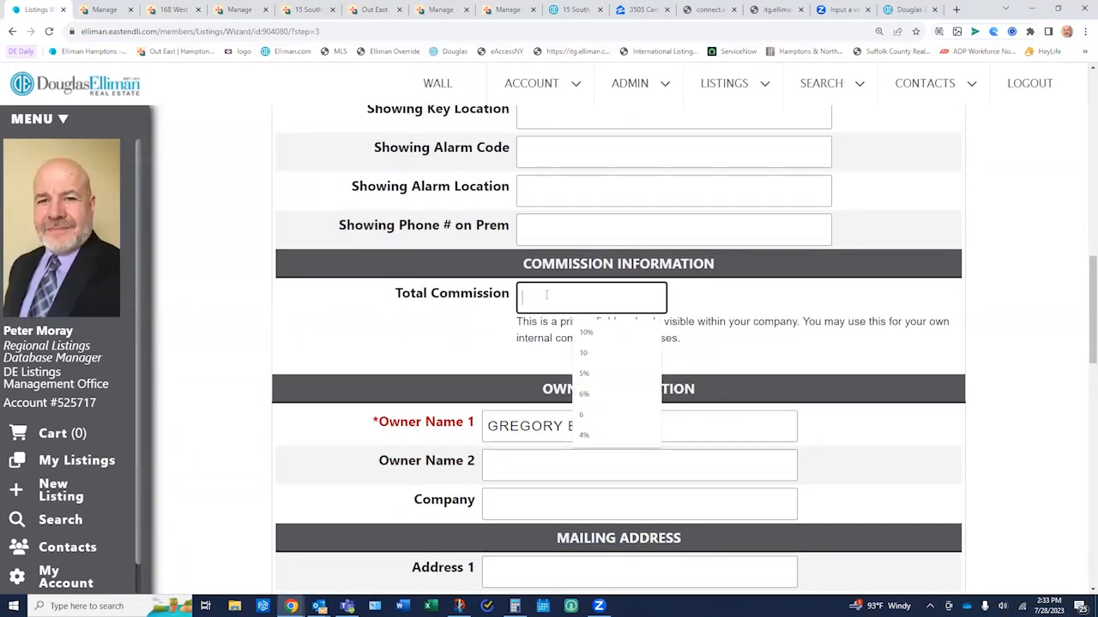
{"action": "type", "text": "6"}
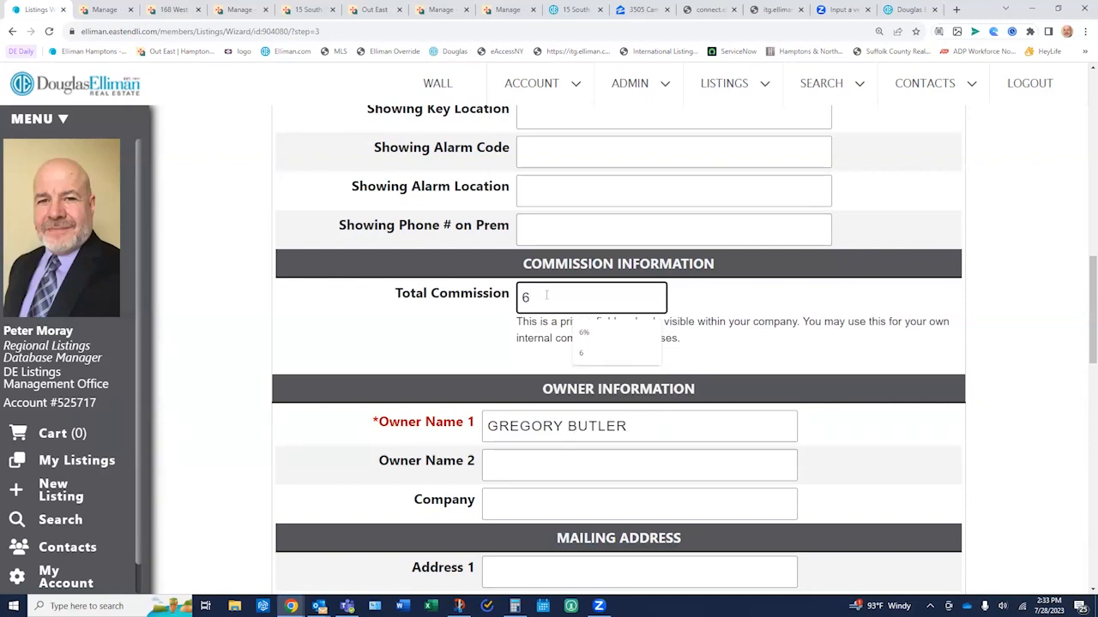
{"action": "type", "text": "%"}
Look over the owner information, type of sale and Basic Info fields, and advance the wizard to Interior Info.
{"action": "scroll", "coordinate": [786, 404], "scroll_direction": "down", "scroll_amount": 4}
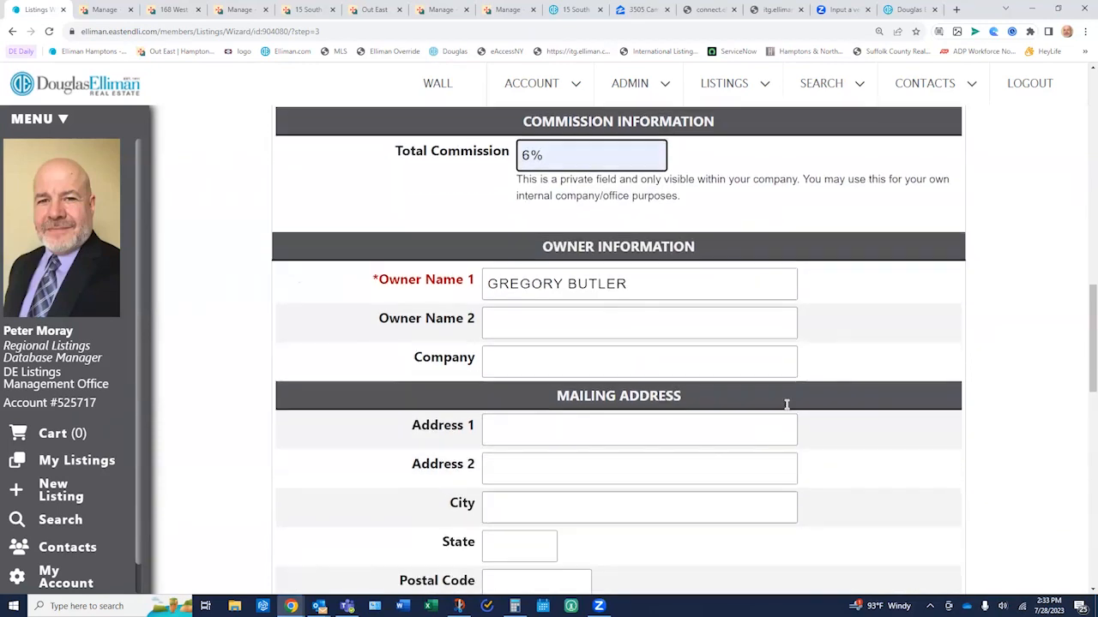
{"action": "scroll", "coordinate": [786, 404], "scroll_direction": "down", "scroll_amount": 10}
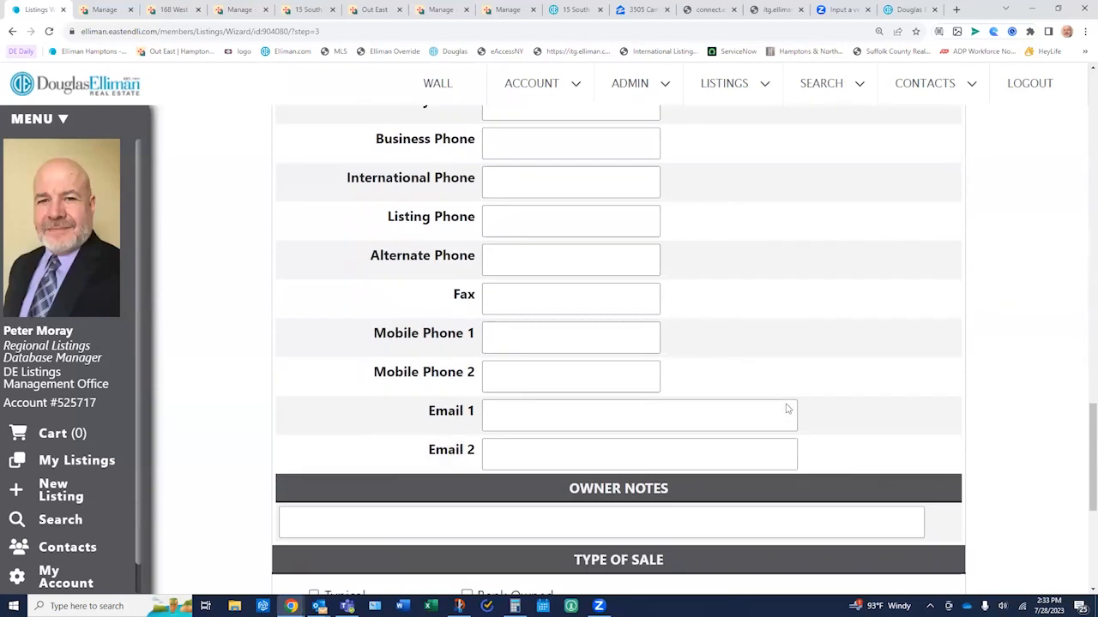
{"action": "scroll", "coordinate": [708, 287], "scroll_direction": "down", "scroll_amount": 5}
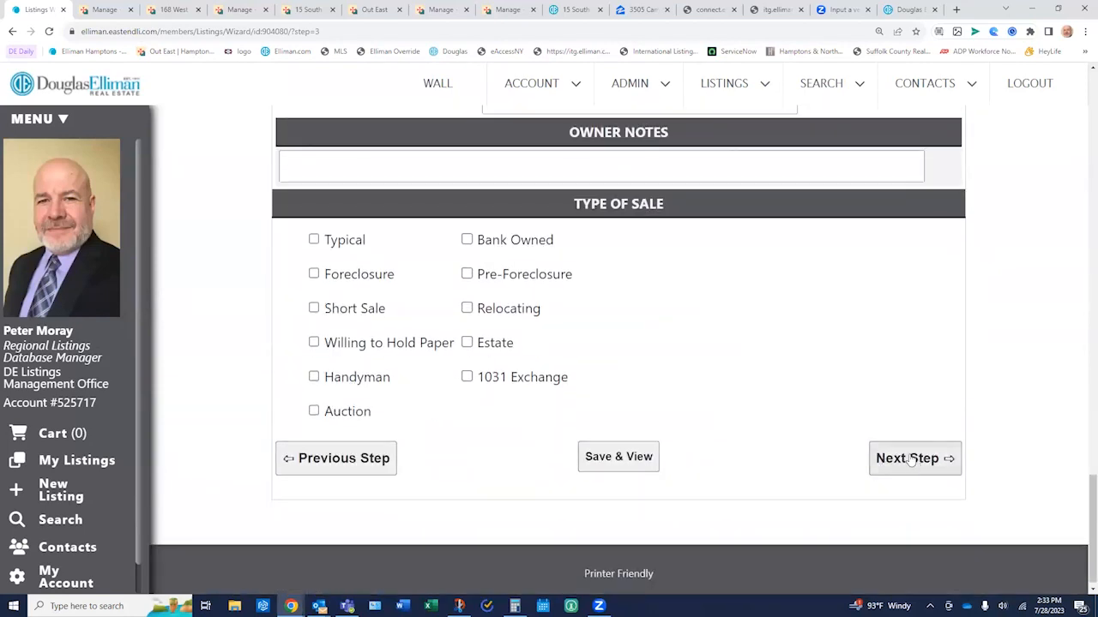
{"action": "left_click", "coordinate": [908, 460]}
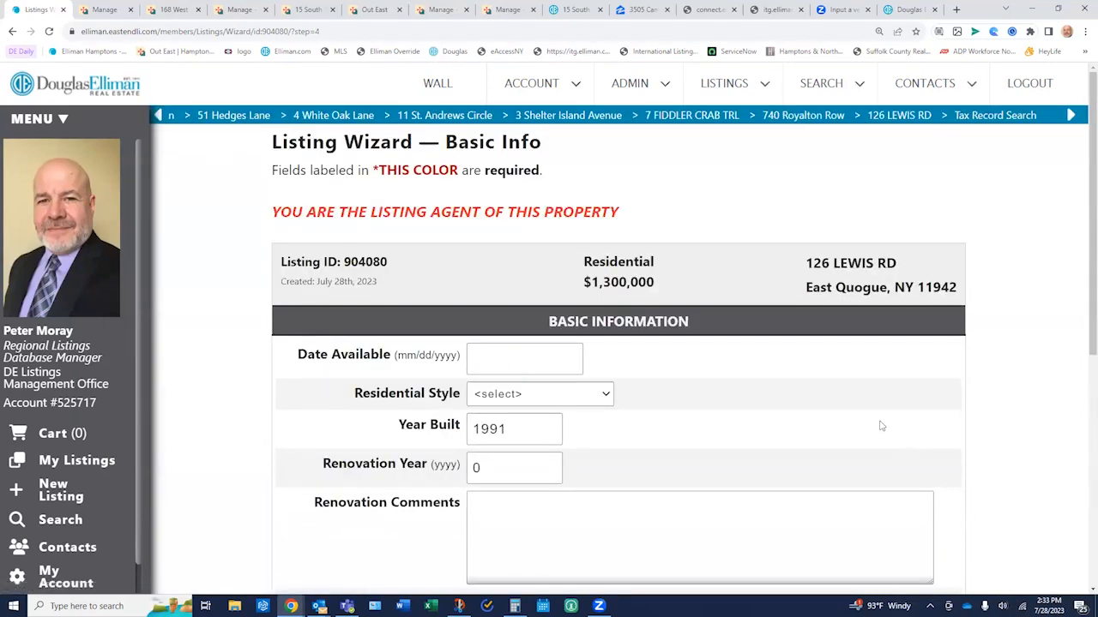
{"action": "scroll", "coordinate": [643, 357], "scroll_direction": "down", "scroll_amount": 5}
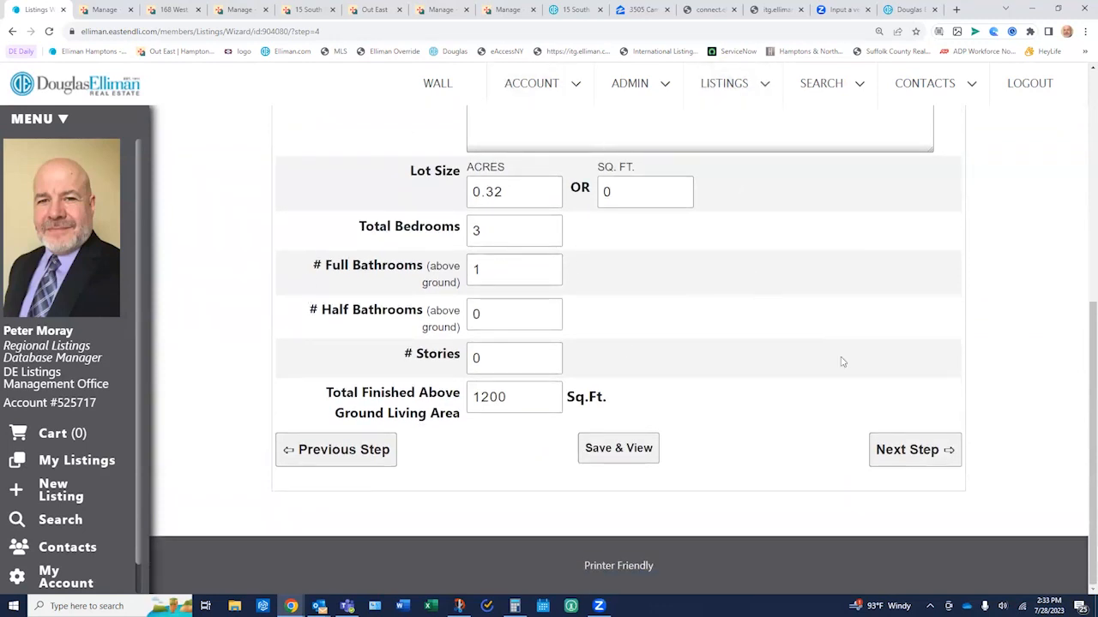
{"action": "left_click", "coordinate": [903, 459]}
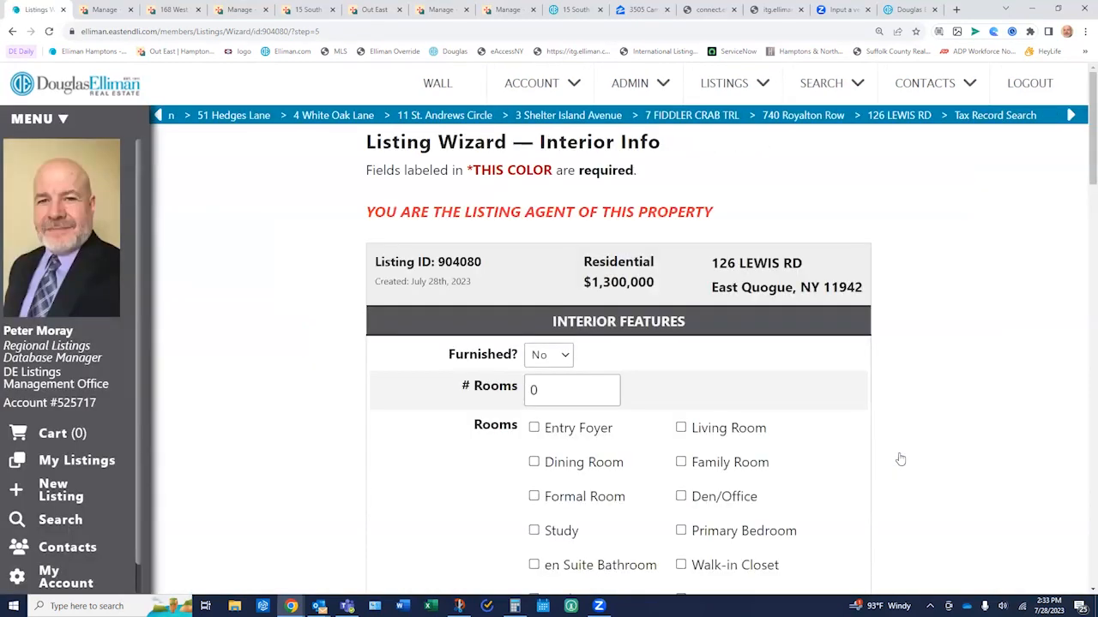
Look through the room, appliance, flooring, heating and basement options of Interior Info and advance to Exterior Info.
{"action": "scroll", "coordinate": [838, 341], "scroll_direction": "down", "scroll_amount": 5}
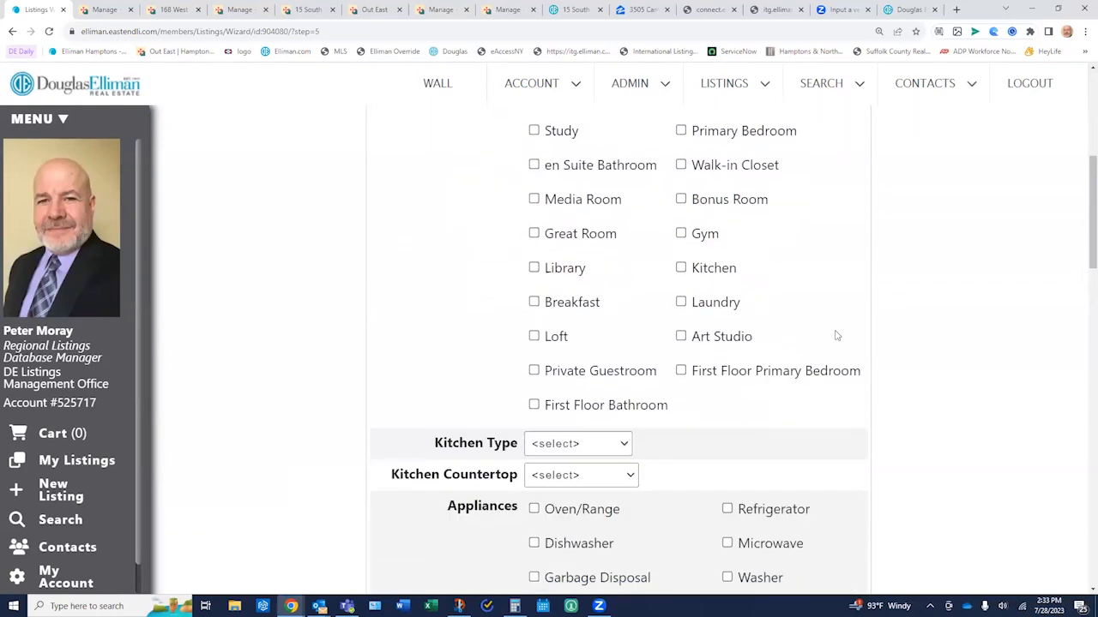
{"action": "scroll", "coordinate": [455, 171], "scroll_direction": "up", "scroll_amount": 1}
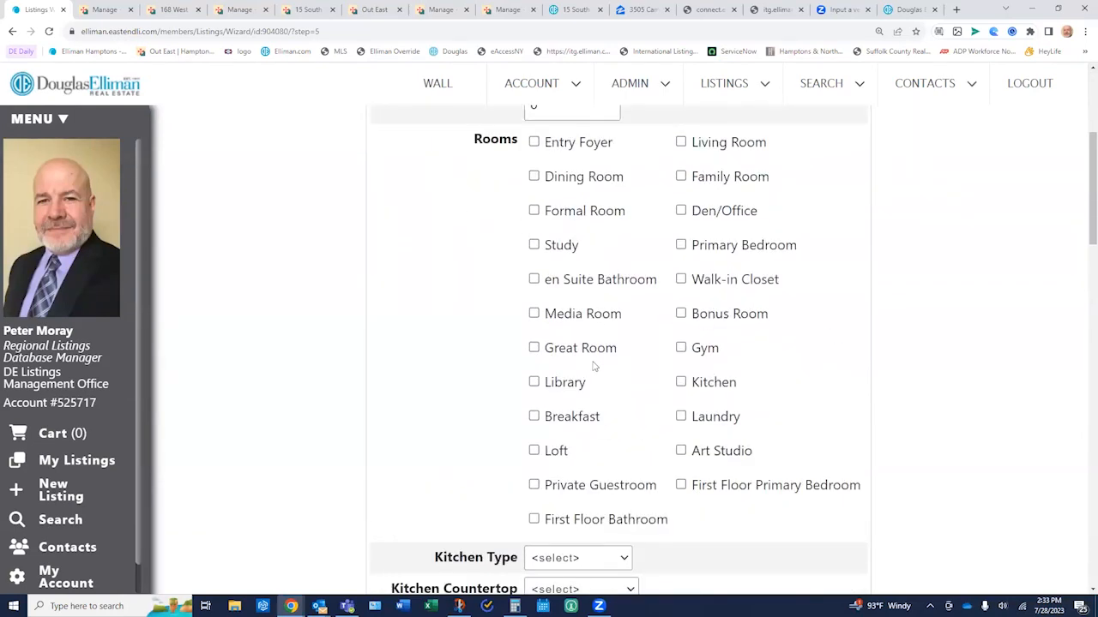
{"action": "scroll", "coordinate": [559, 363], "scroll_direction": "down", "scroll_amount": 2}
{"action": "scroll", "coordinate": [593, 364], "scroll_direction": "down", "scroll_amount": 4}
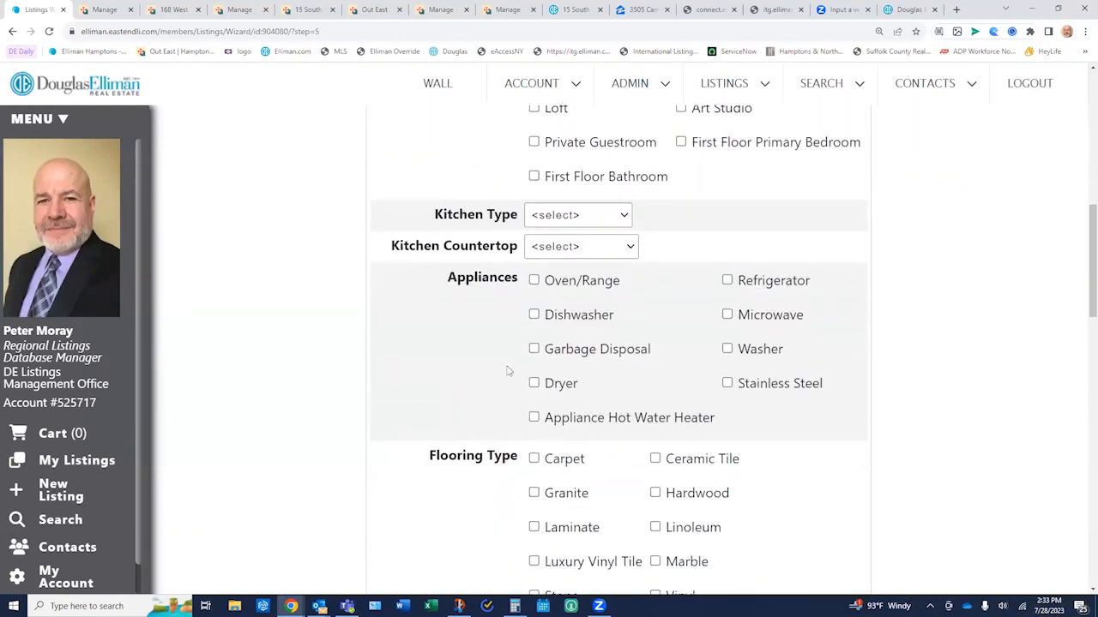
{"action": "scroll", "coordinate": [540, 378], "scroll_direction": "down", "scroll_amount": 7}
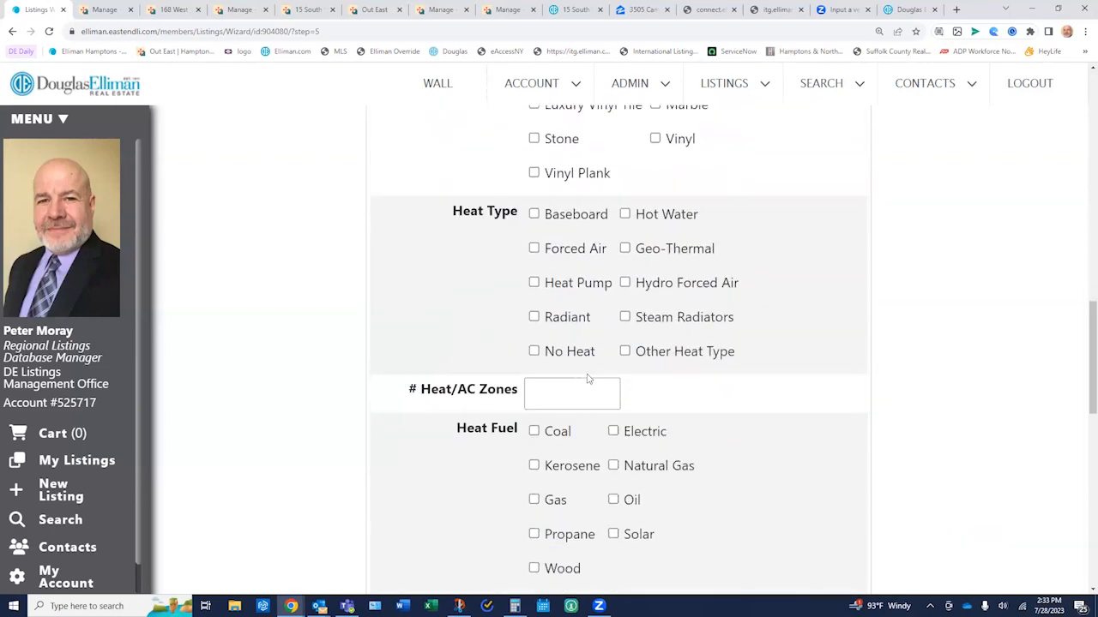
{"action": "scroll", "coordinate": [737, 390], "scroll_direction": "down", "scroll_amount": 4}
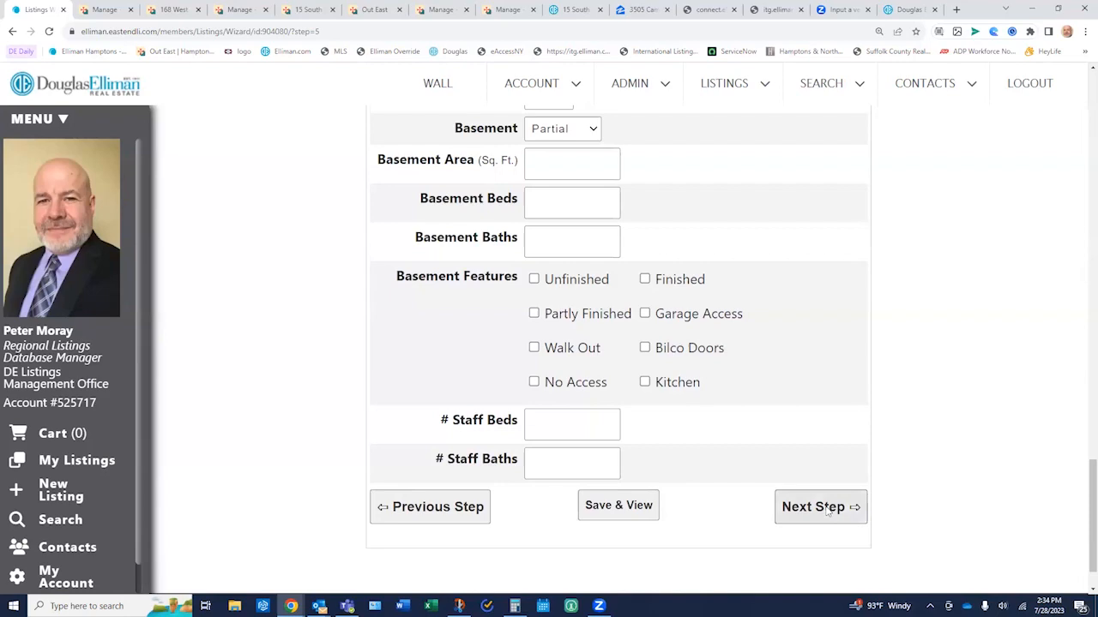
{"action": "left_click", "coordinate": [828, 509]}
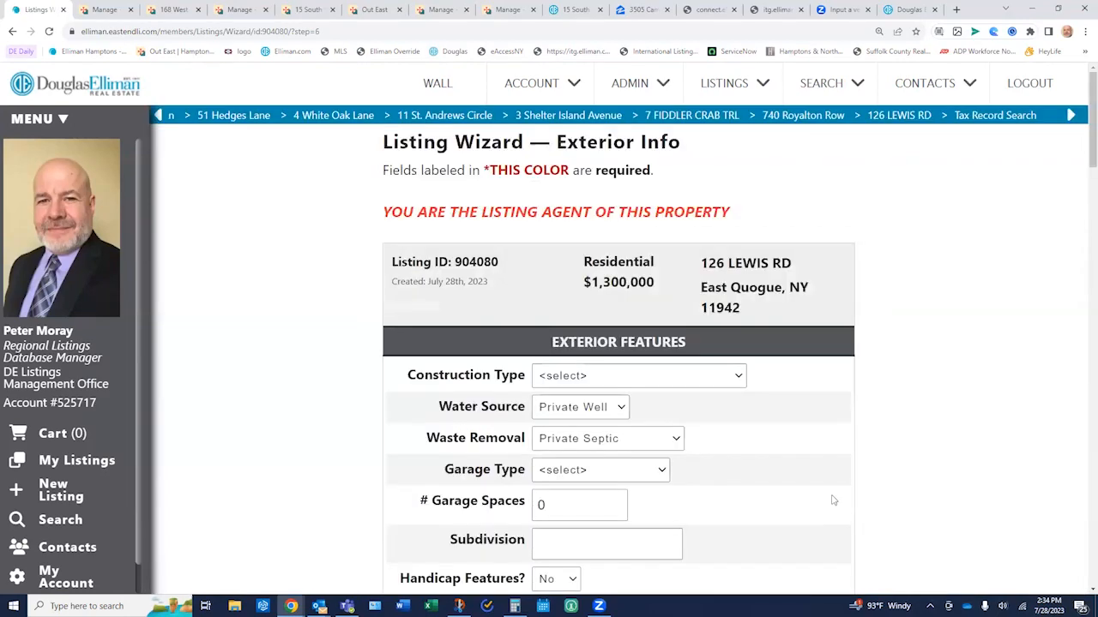
Look through the siding, roof, pool, exterior amenity and view options of Exterior Info and advance to Community/Bldg/HOA.
{"action": "scroll", "coordinate": [826, 451], "scroll_direction": "down", "scroll_amount": 7}
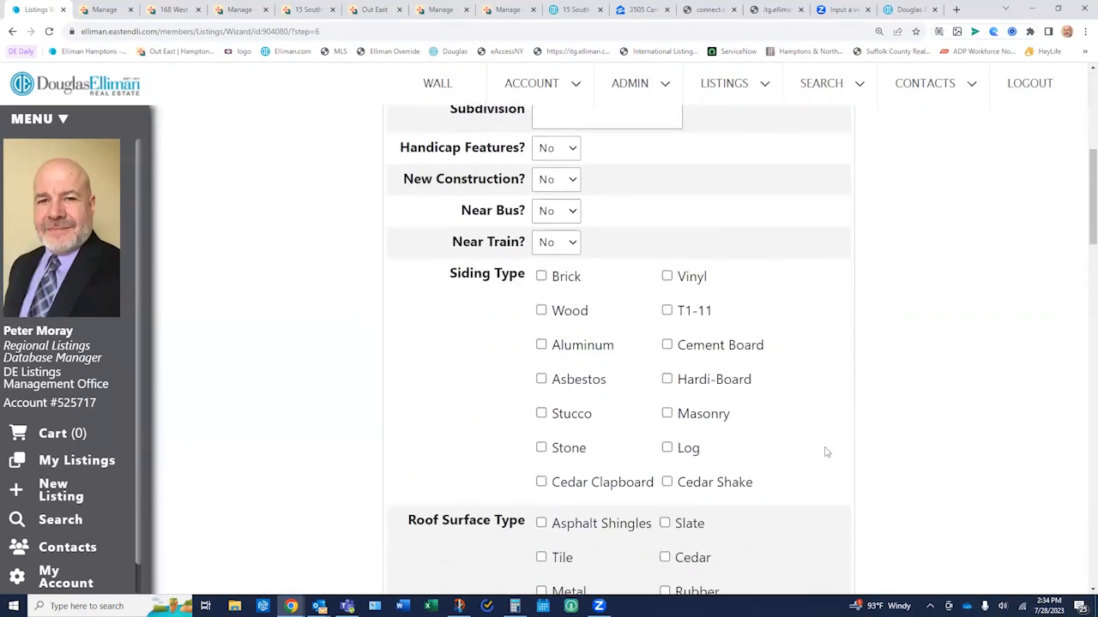
{"action": "scroll", "coordinate": [797, 409], "scroll_direction": "down", "scroll_amount": 9}
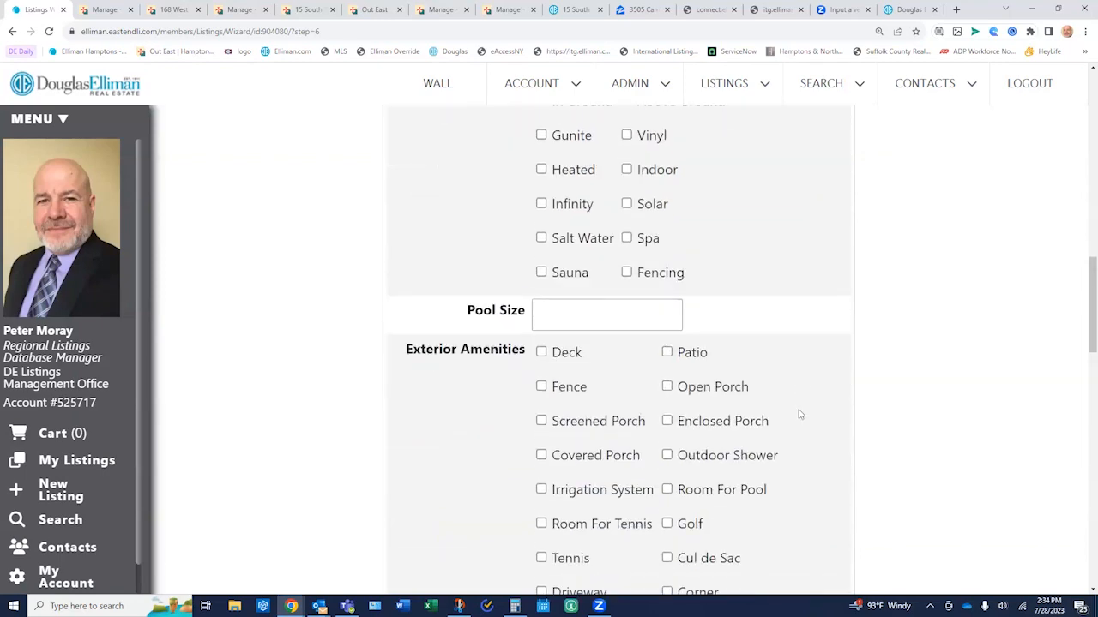
{"action": "scroll", "coordinate": [829, 438], "scroll_direction": "down", "scroll_amount": 10}
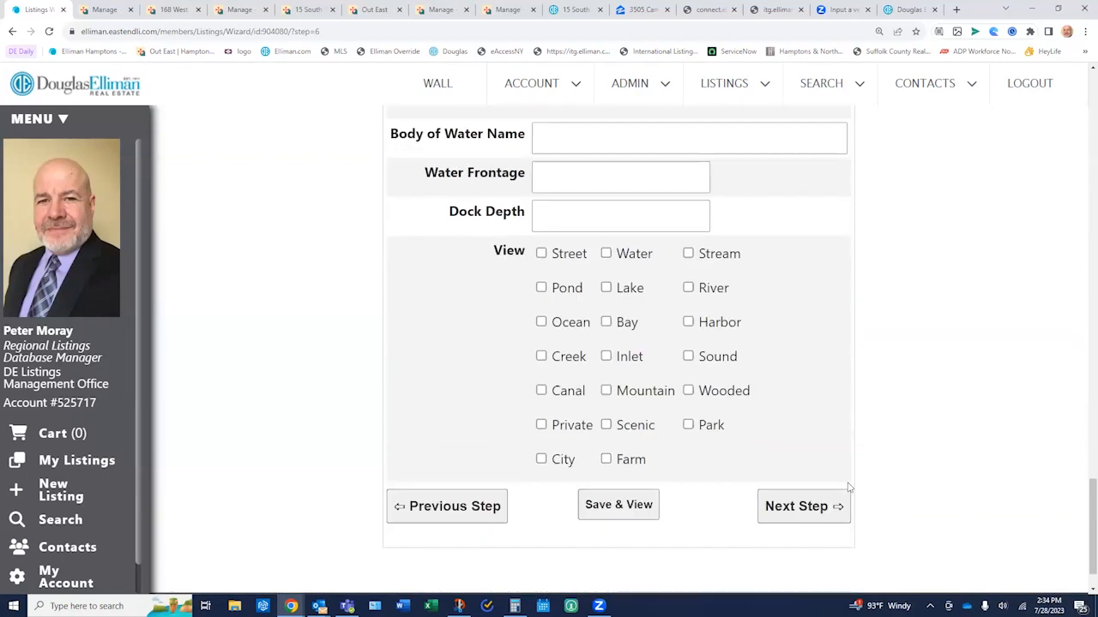
{"action": "left_click", "coordinate": [802, 450]}
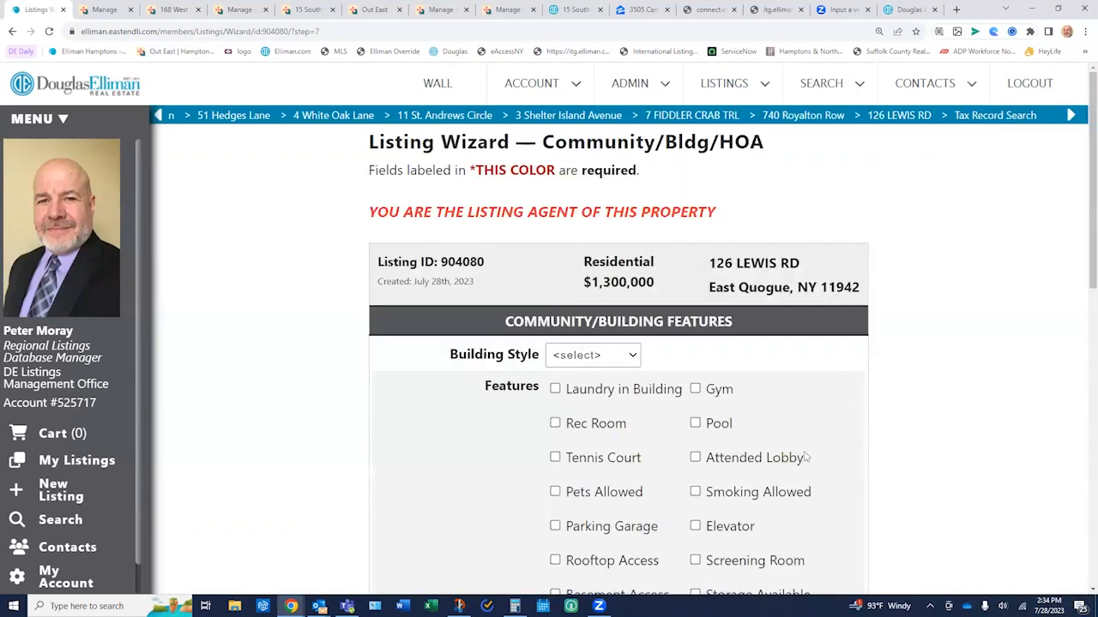
Review the Community/Bldg/HOA fields and the Public Remarks page, leaving both unfilled, and advance the wizard to the private remarks.
{"action": "scroll", "coordinate": [805, 457], "scroll_direction": "down", "scroll_amount": 8}
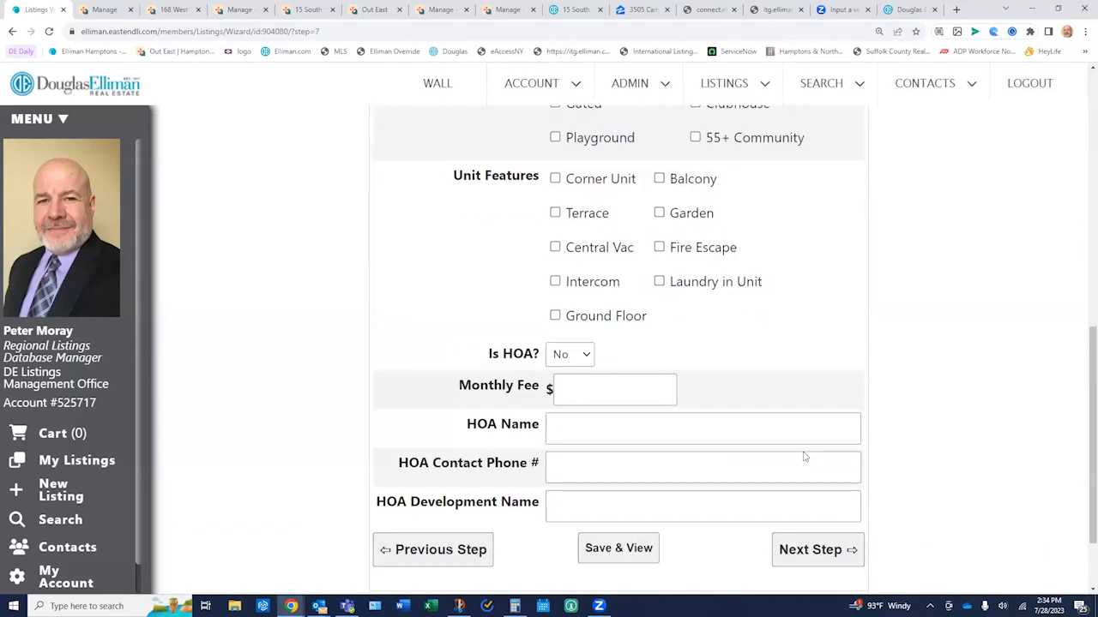
{"action": "left_click", "coordinate": [811, 551]}
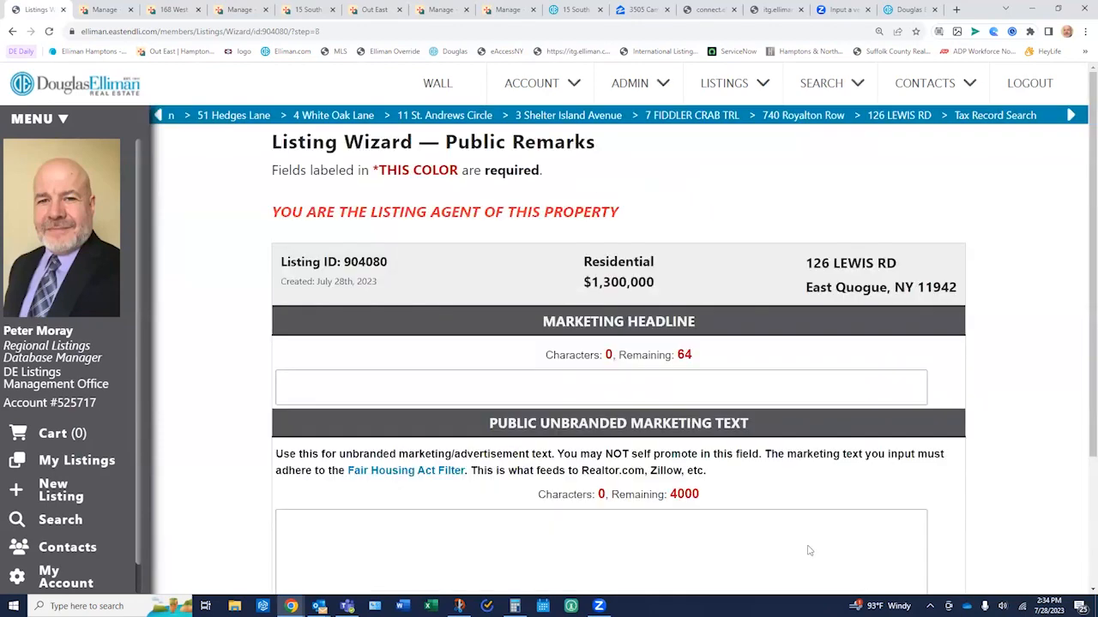
{"action": "scroll", "coordinate": [777, 396], "scroll_direction": "down", "scroll_amount": 2}
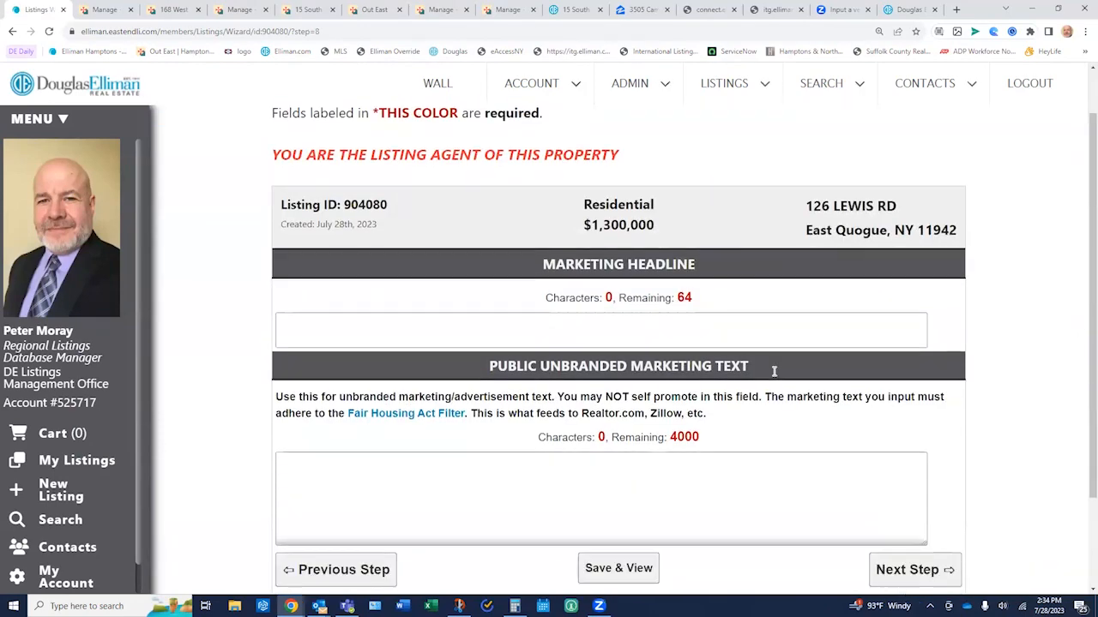
{"action": "left_click", "coordinate": [892, 452]}
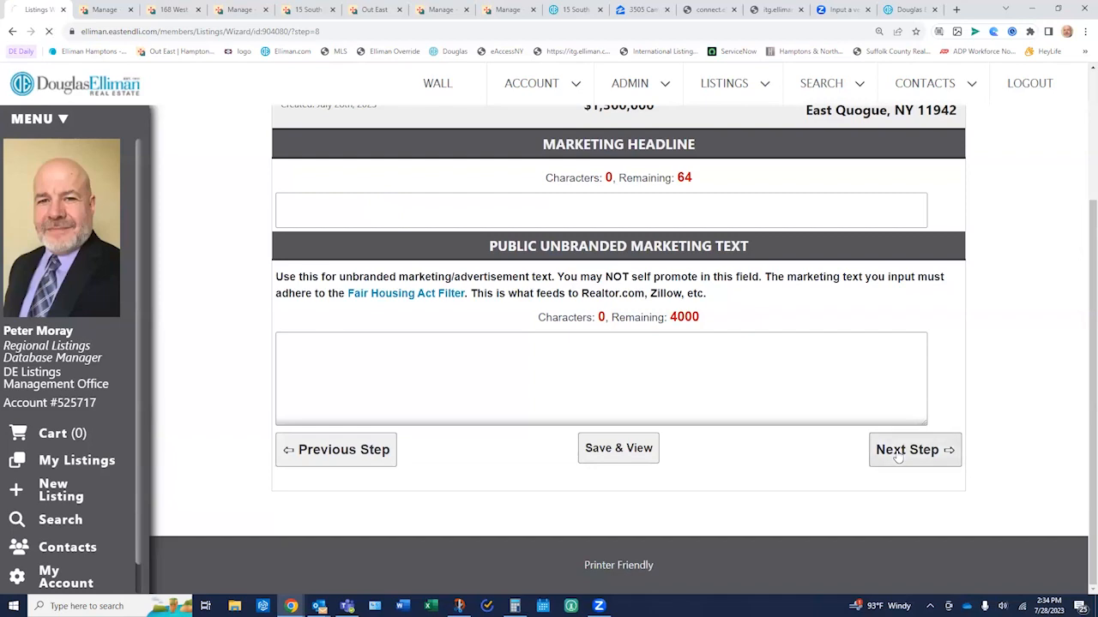
Pass through the private agent remarks, property directions and Company Only Remarks without entries and advance to Virtual Tour Links.
{"action": "scroll", "coordinate": [864, 449], "scroll_direction": "down", "scroll_amount": 3}
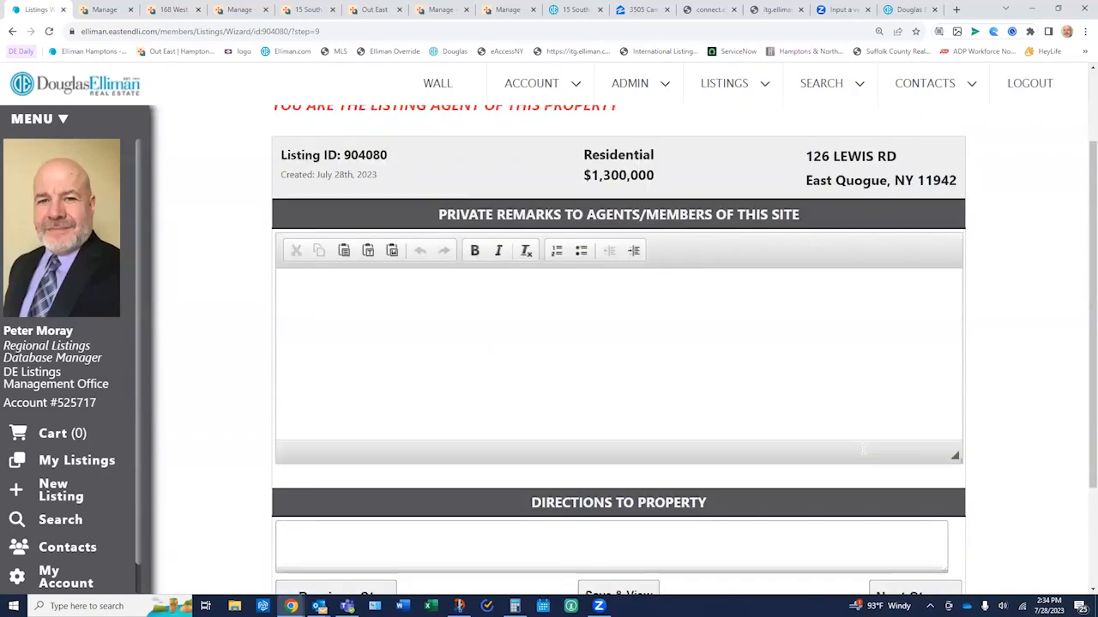
{"action": "left_click", "coordinate": [901, 473]}
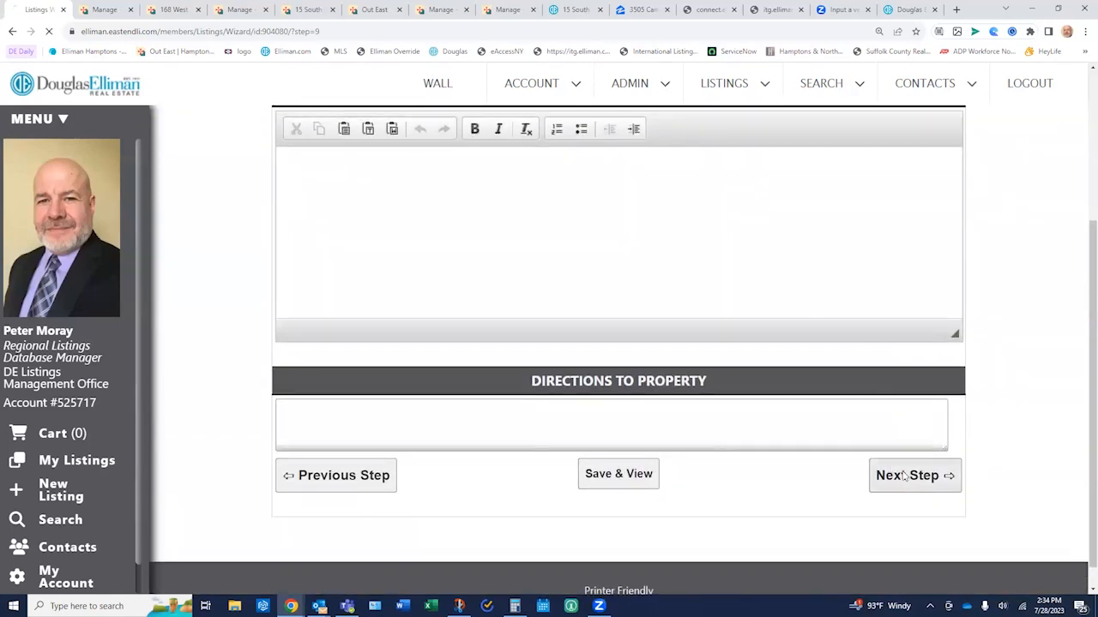
{"action": "scroll", "coordinate": [900, 474], "scroll_direction": "down", "scroll_amount": 2}
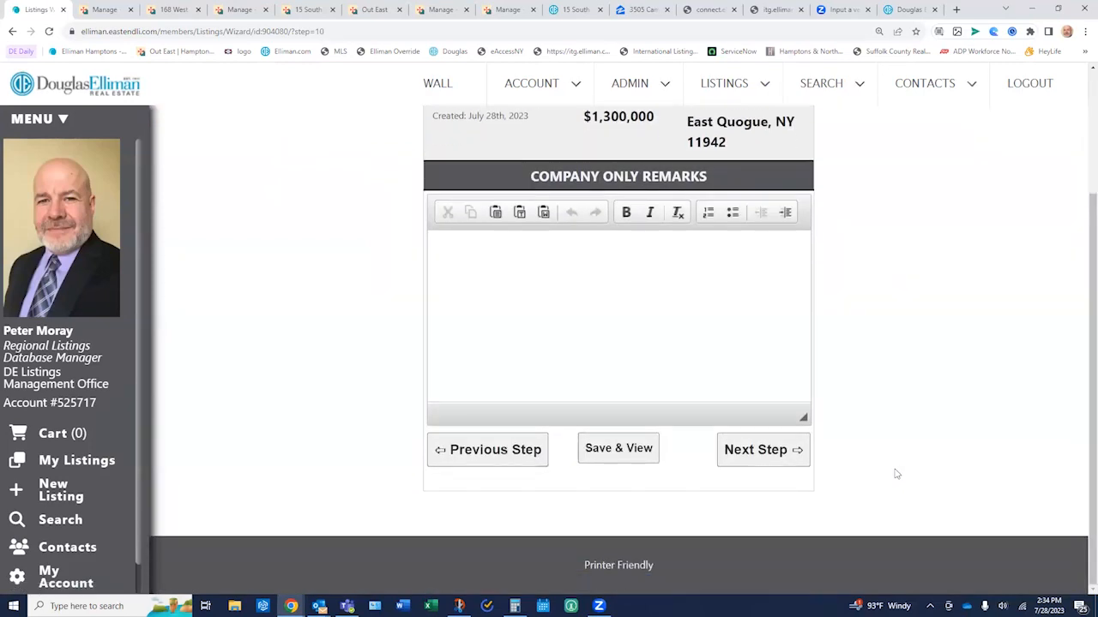
{"action": "left_click", "coordinate": [772, 462]}
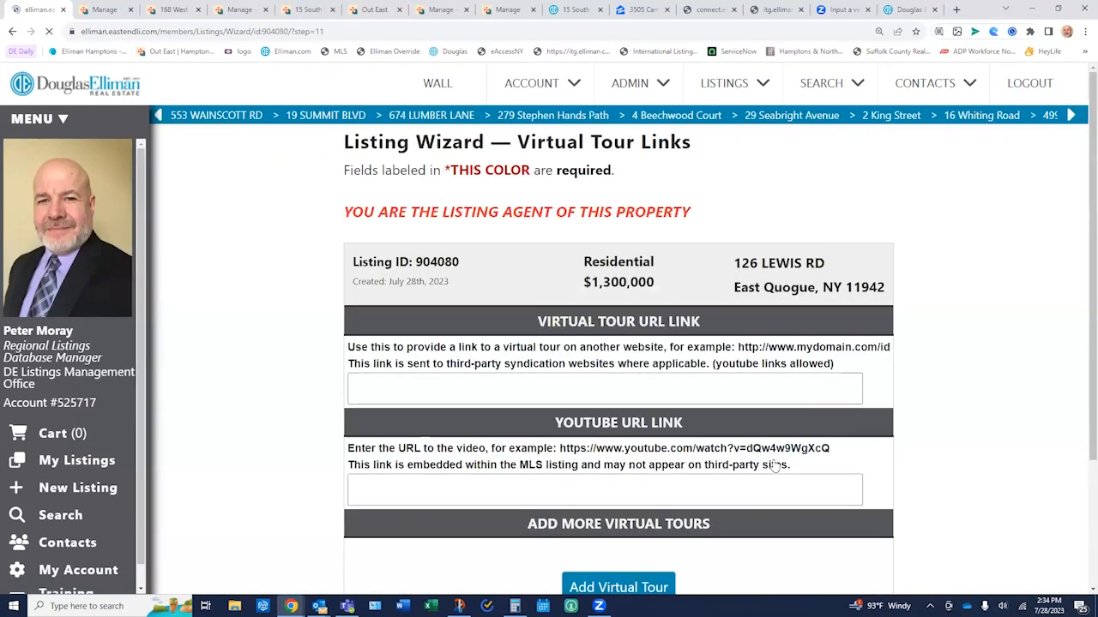
Leave the Virtual Tour Links and Tax Info fields as they are and advance the wizard to Photo Manager.
{"action": "scroll", "coordinate": [866, 420], "scroll_direction": "down", "scroll_amount": 2}
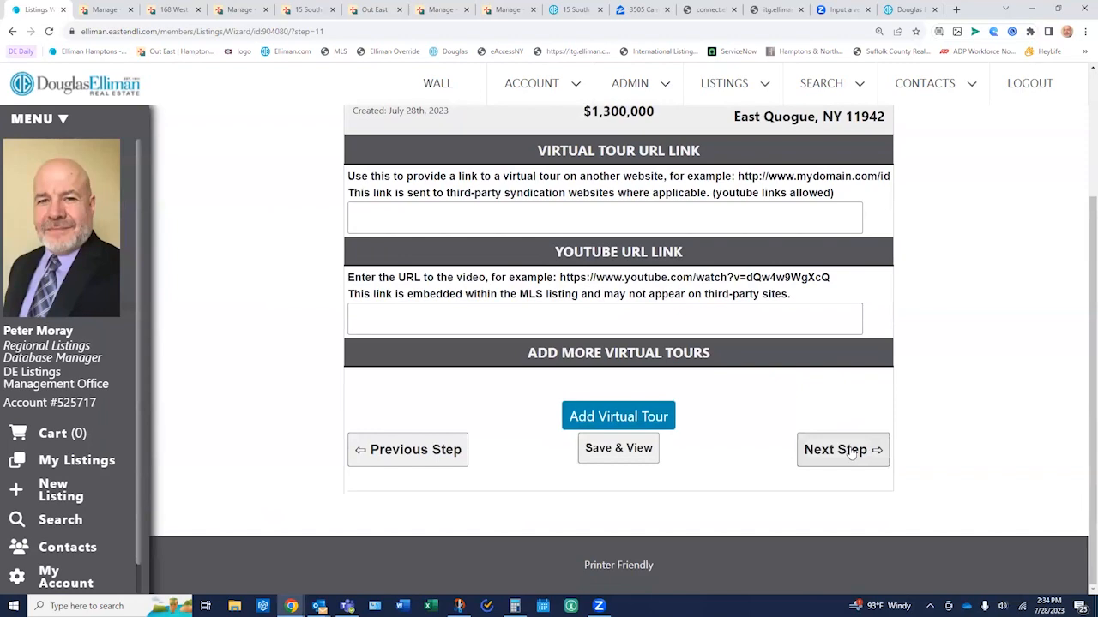
{"action": "left_click", "coordinate": [847, 451]}
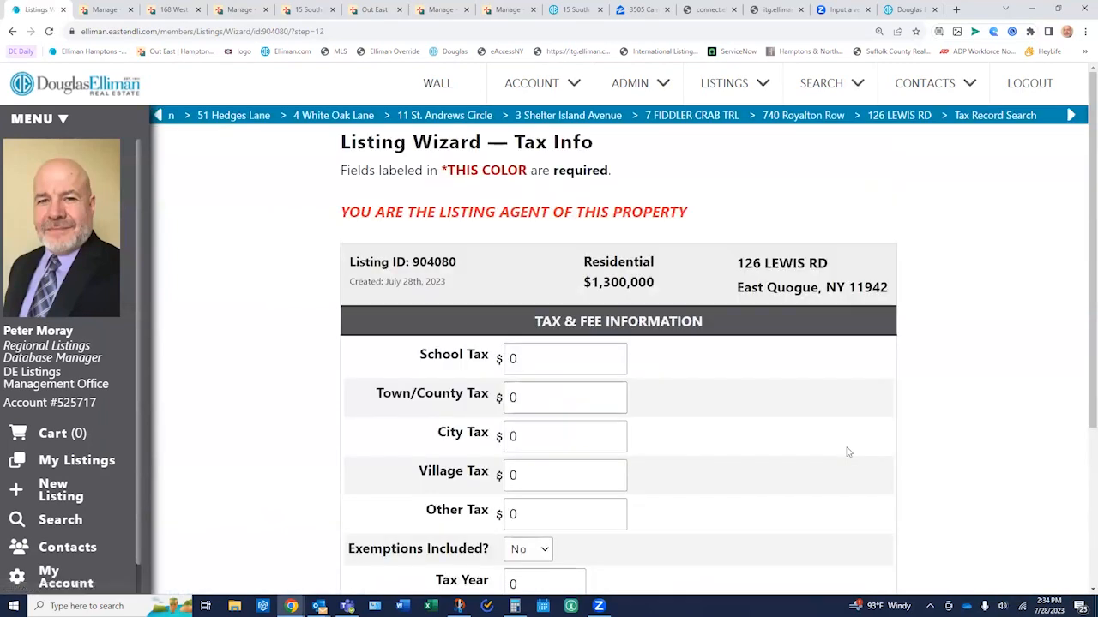
{"action": "scroll", "coordinate": [848, 453], "scroll_direction": "down", "scroll_amount": 2}
{"action": "scroll", "coordinate": [848, 452], "scroll_direction": "down", "scroll_amount": 1}
{"action": "left_click", "coordinate": [848, 451]}
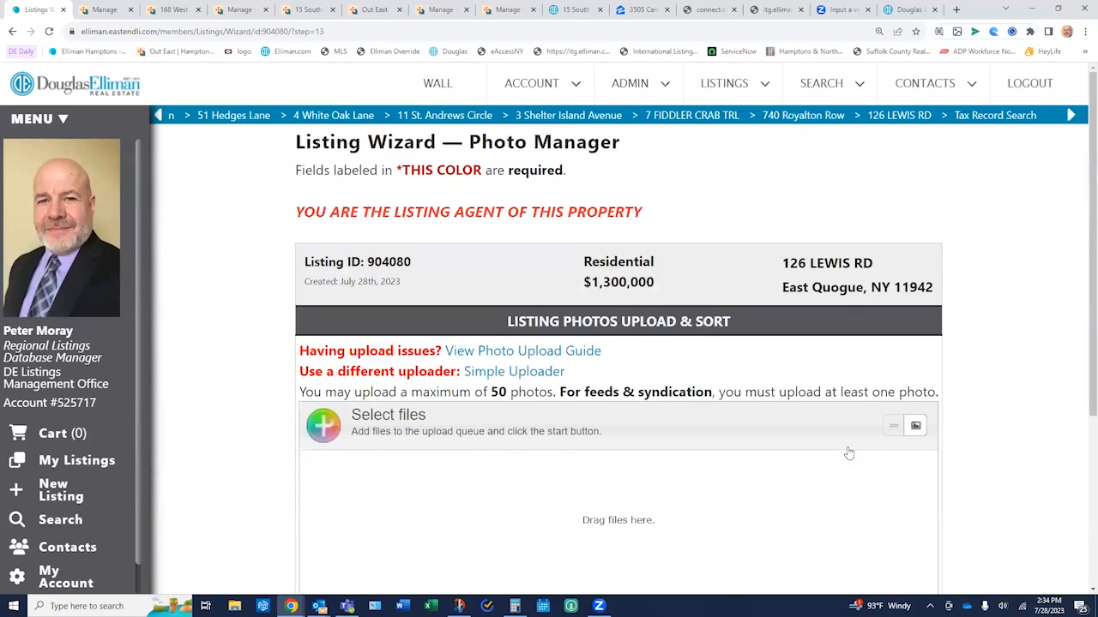
Skip the uploads in Photo Manager and Public Document Manager and advance past the public documents page.
{"action": "scroll", "coordinate": [847, 451], "scroll_direction": "down", "scroll_amount": 2}
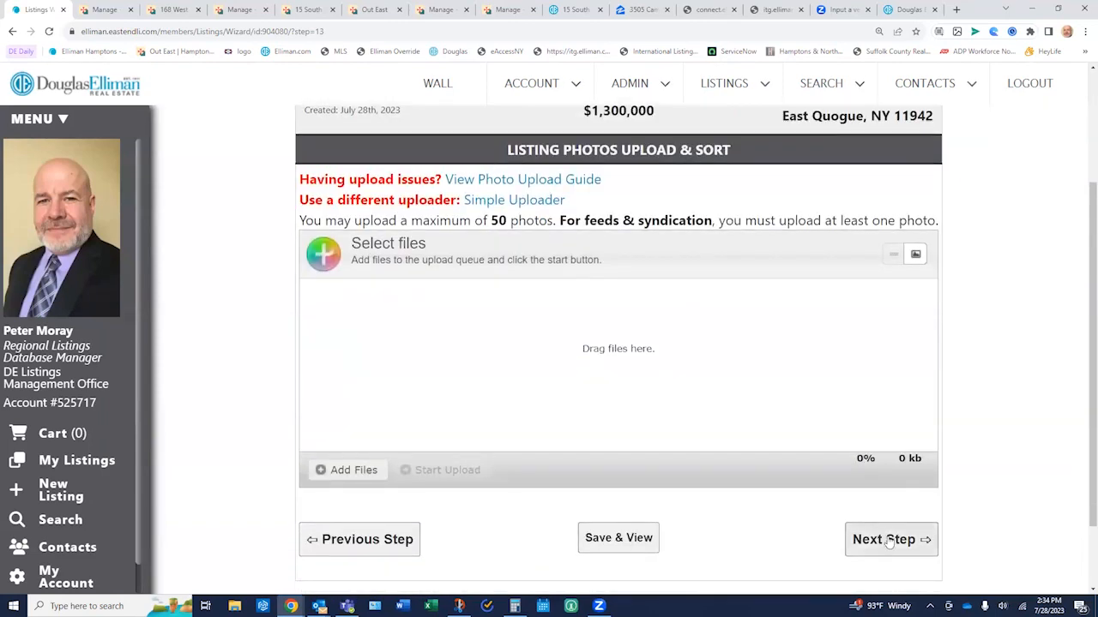
{"action": "left_click", "coordinate": [890, 536]}
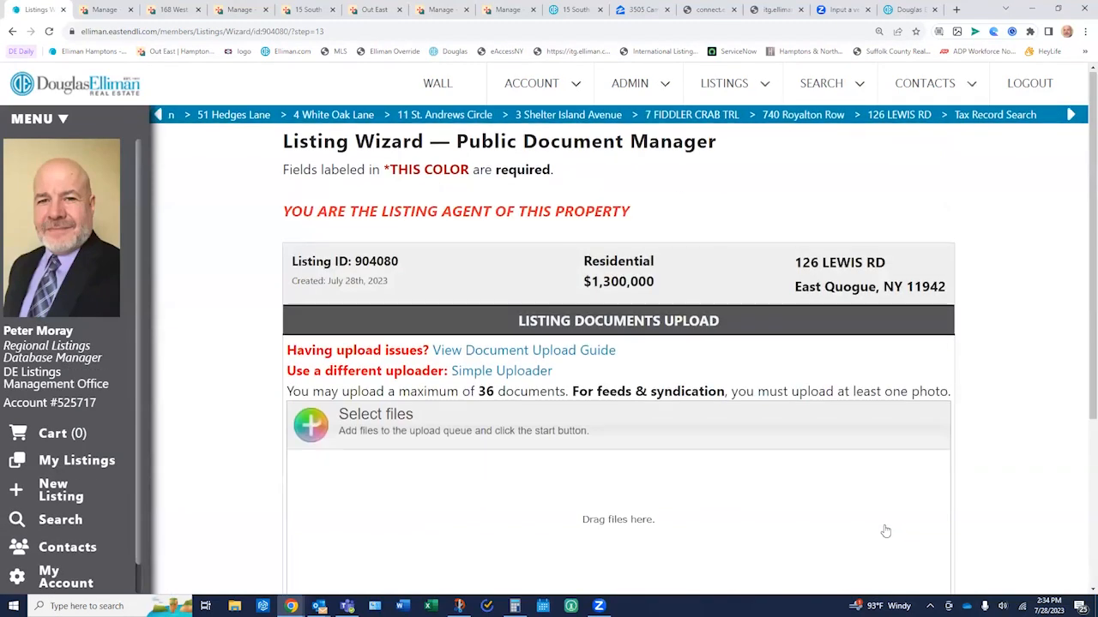
{"action": "scroll", "coordinate": [886, 530], "scroll_direction": "down", "scroll_amount": 3}
{"action": "left_click", "coordinate": [888, 457]}
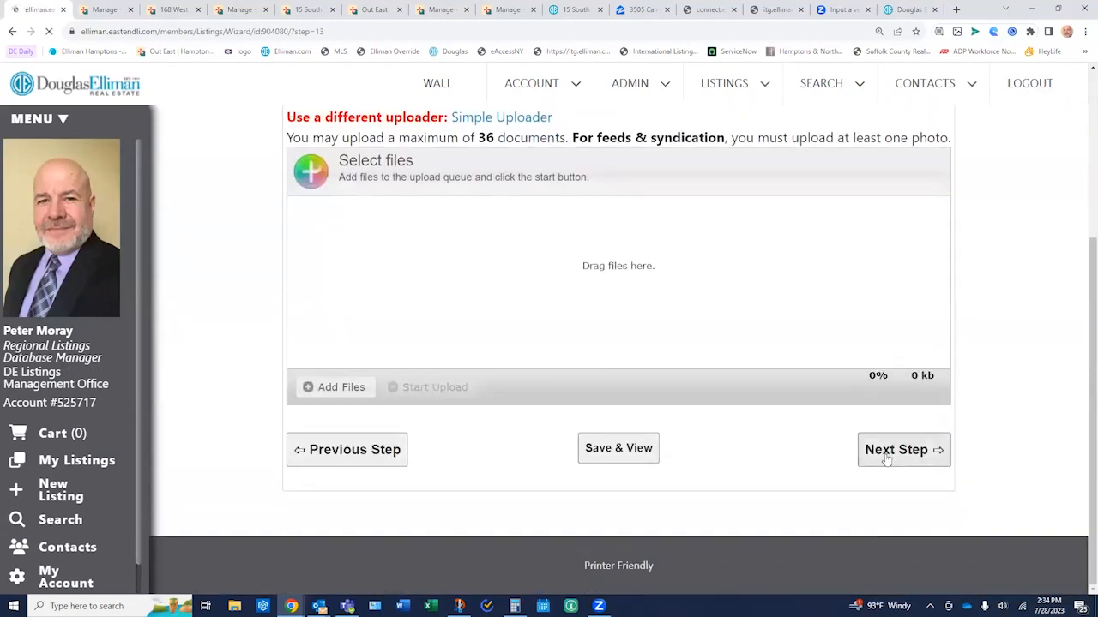